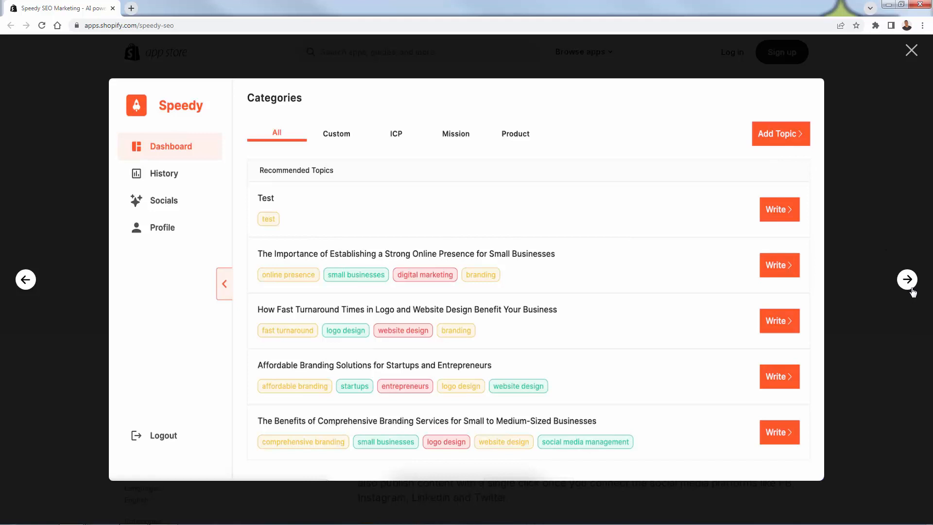
- Look through the Speedy SEO Marketing listing's screenshots and read its description of features and social publishing
{"action": "left_click", "coordinate": [912, 290]}
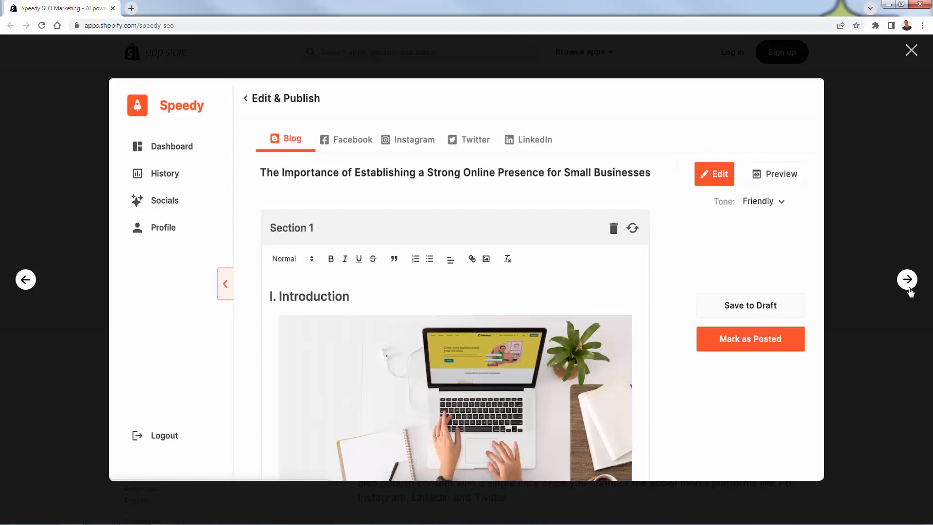
{"action": "left_click", "coordinate": [911, 292]}
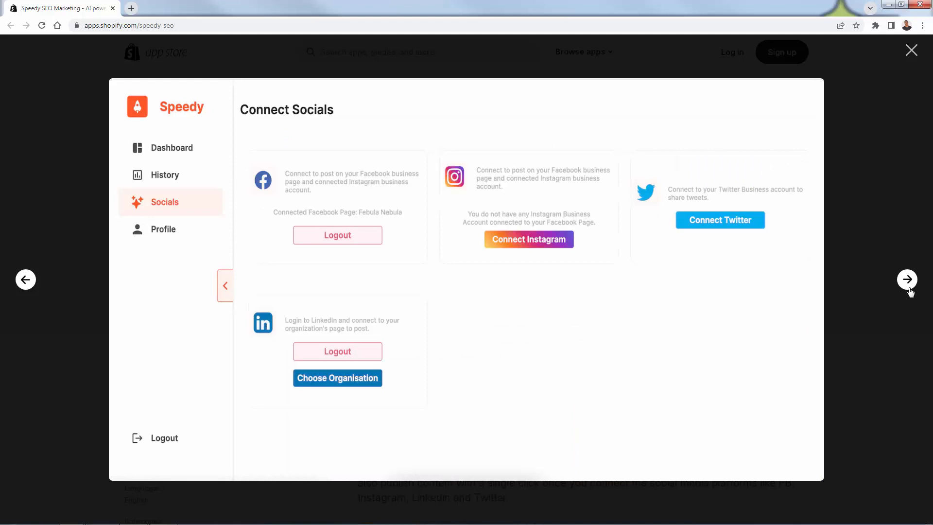
{"action": "left_click", "coordinate": [907, 280]}
{"action": "left_click", "coordinate": [912, 50]}
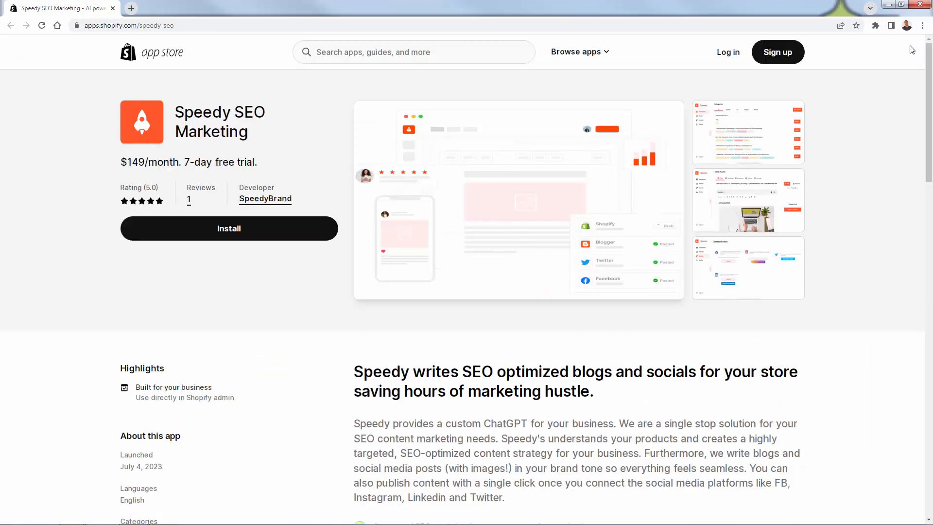
{"action": "scroll", "coordinate": [688, 364], "scroll_direction": "down", "scroll_amount": 3}
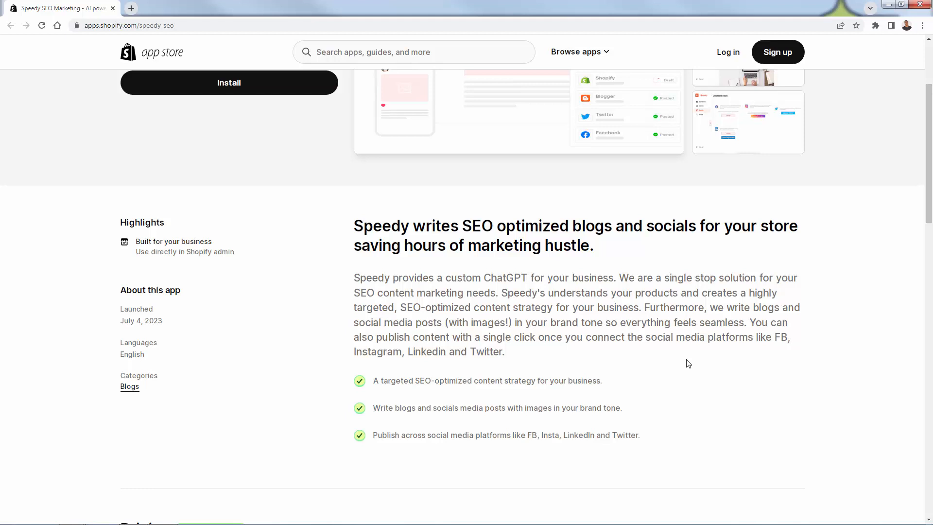
{"action": "scroll", "coordinate": [688, 363], "scroll_direction": "down", "scroll_amount": 1}
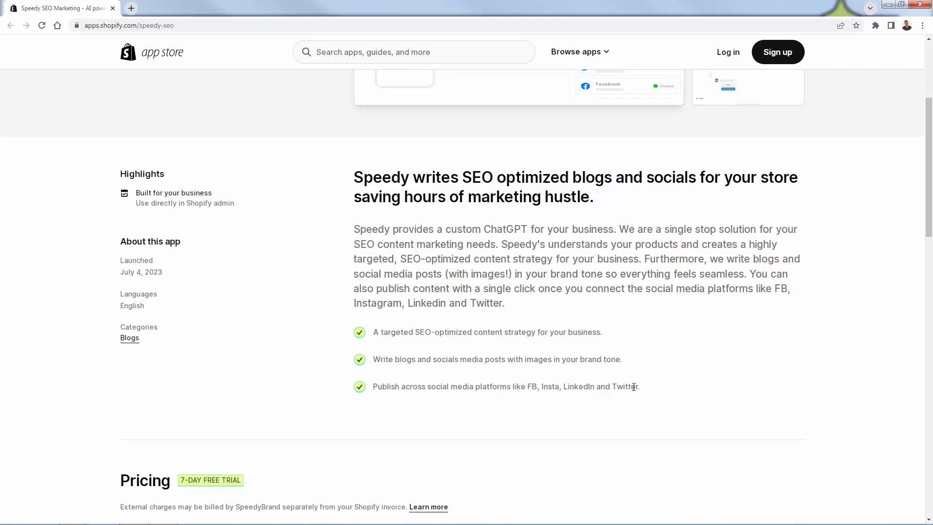
{"action": "scroll", "coordinate": [632, 430], "scroll_direction": "up", "scroll_amount": 4}
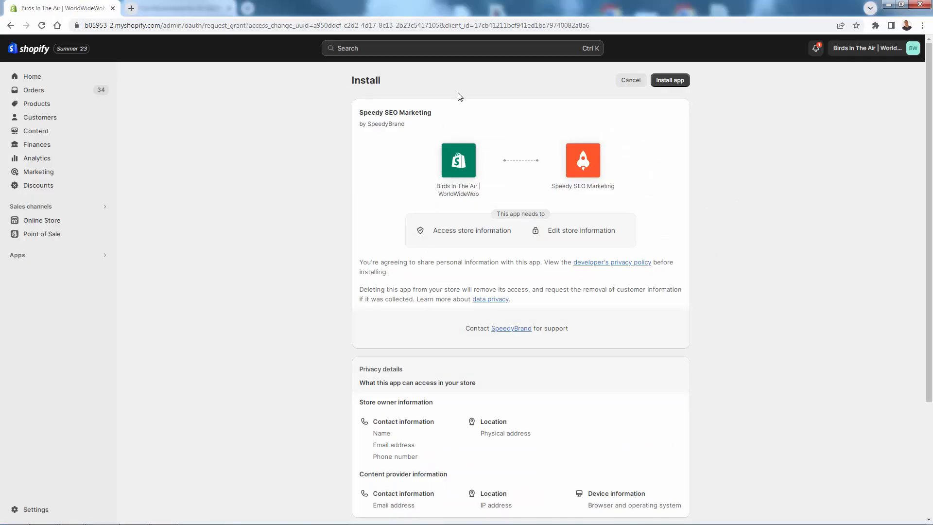
- Install the Speedy SEO Marketing app on the Shopify store and submit the business URL with United States and English selected
{"action": "left_click", "coordinate": [676, 82]}
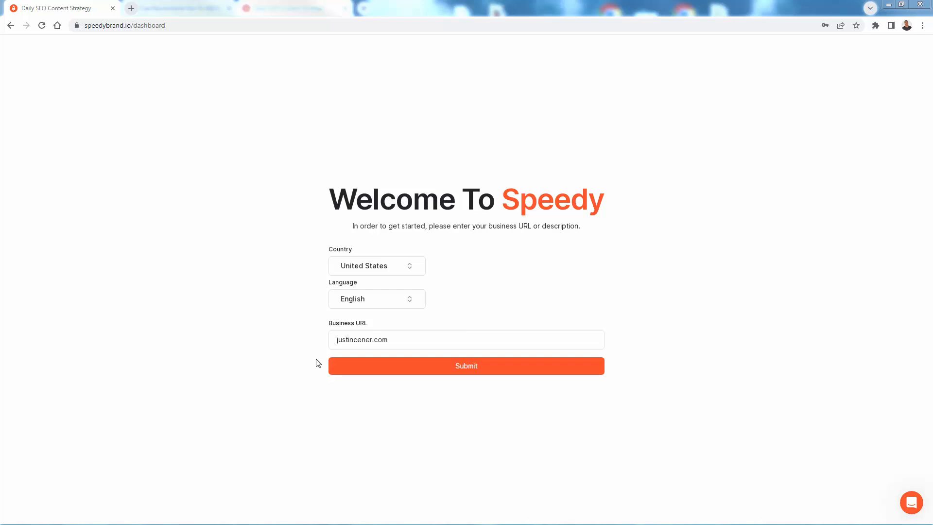
{"action": "left_click", "coordinate": [451, 371]}
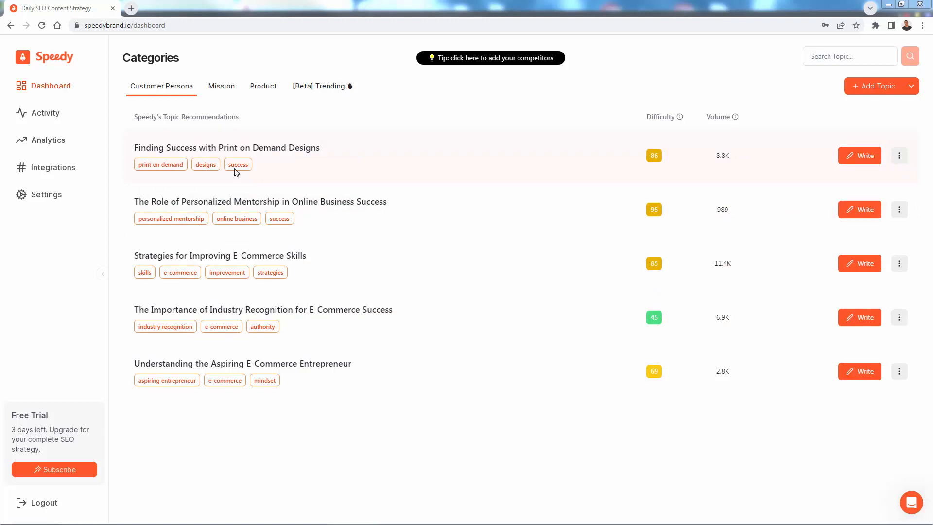
- Examine the difficulty and volume figures of the Customer Persona topics and the extra options offered for the first topic
{"action": "mouse_move", "coordinate": [680, 119]}
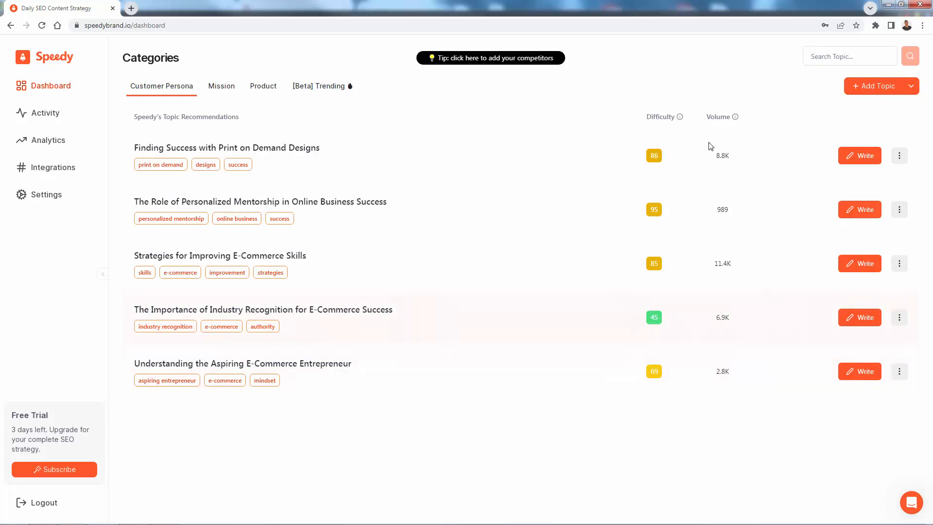
{"action": "left_click_drag", "start_coordinate": [714, 156], "coordinate": [734, 155]}
{"action": "left_click", "coordinate": [736, 146]}
{"action": "left_click", "coordinate": [903, 159]}
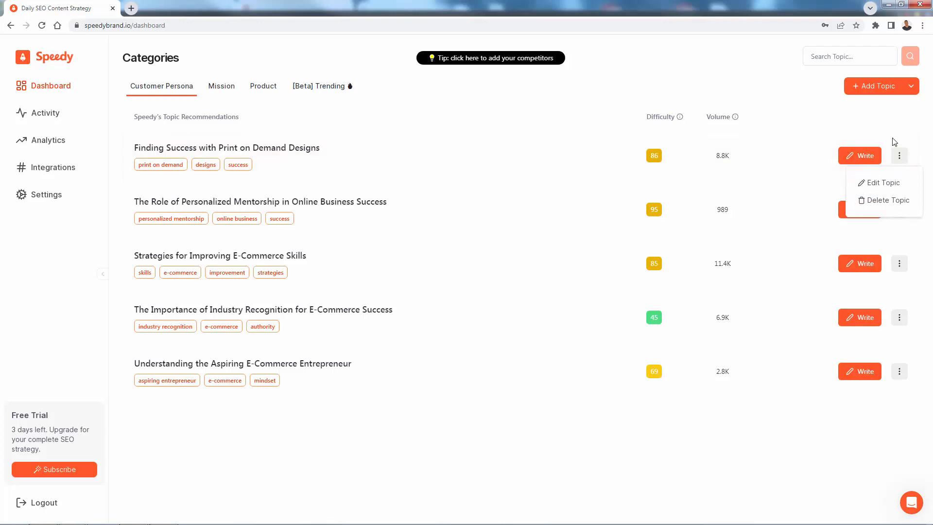
{"action": "left_click", "coordinate": [892, 115]}
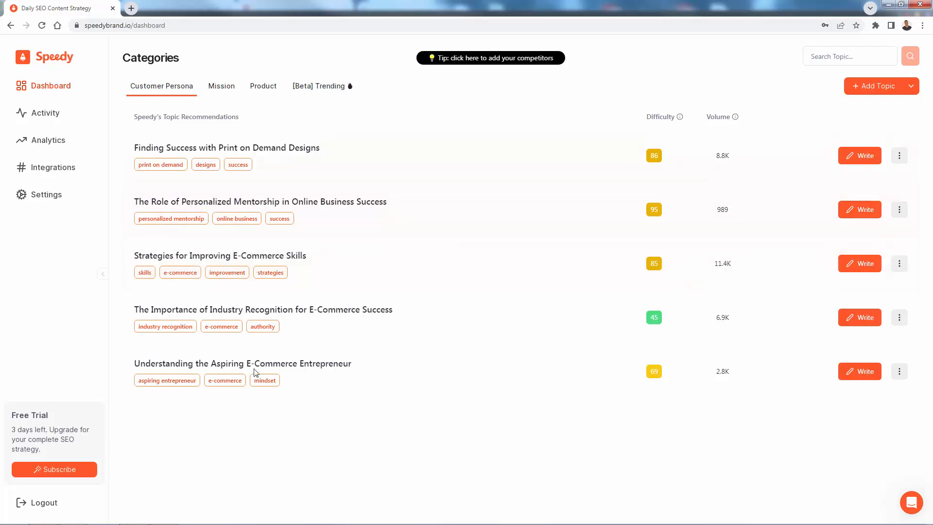
- Compare the recommended topics, difficulty and volume in the Mission, Product, Trending and Customer Persona categories, including the trending topics' explanations
{"action": "left_click", "coordinate": [214, 87]}
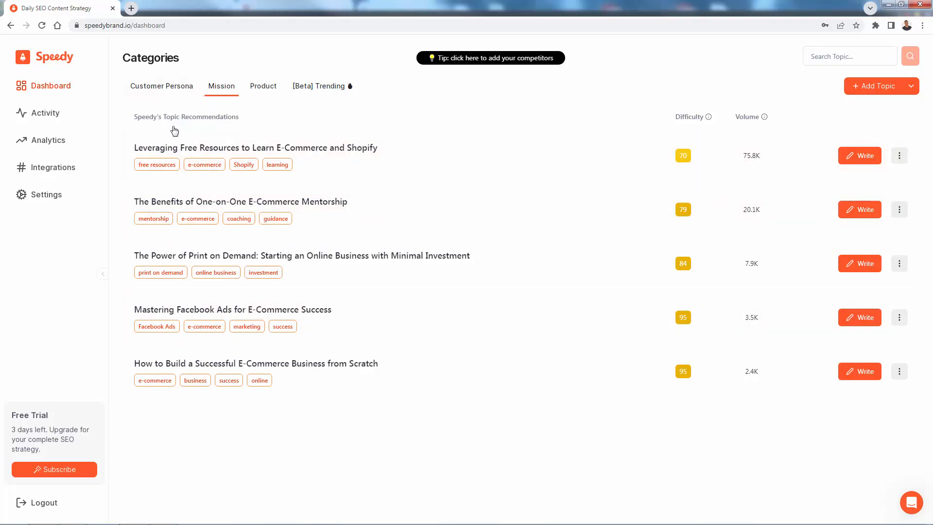
{"action": "left_click", "coordinate": [267, 96]}
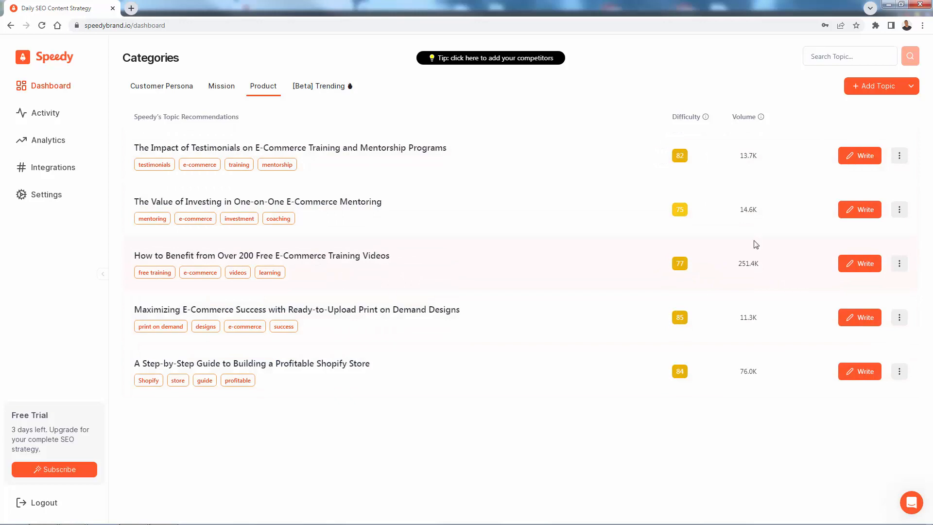
{"action": "left_click", "coordinate": [340, 88]}
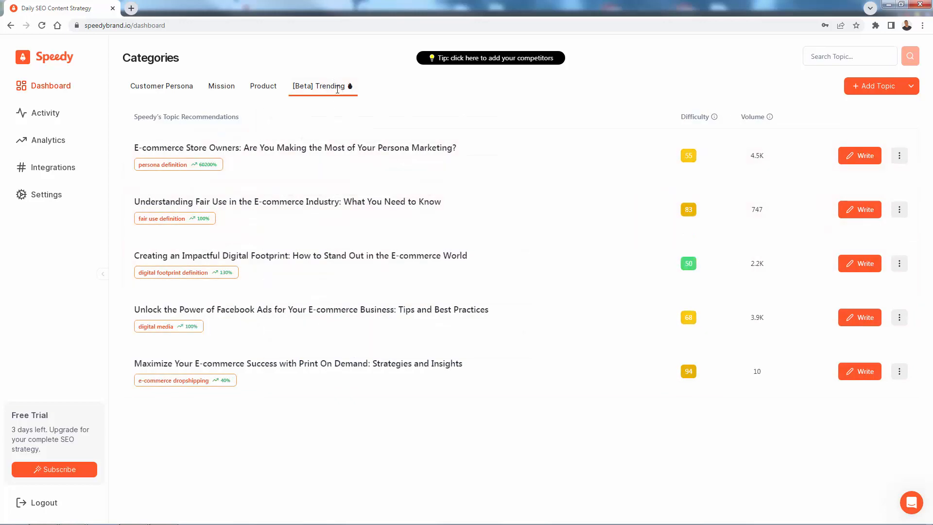
{"action": "mouse_move", "coordinate": [321, 162]}
{"action": "mouse_move", "coordinate": [480, 173]}
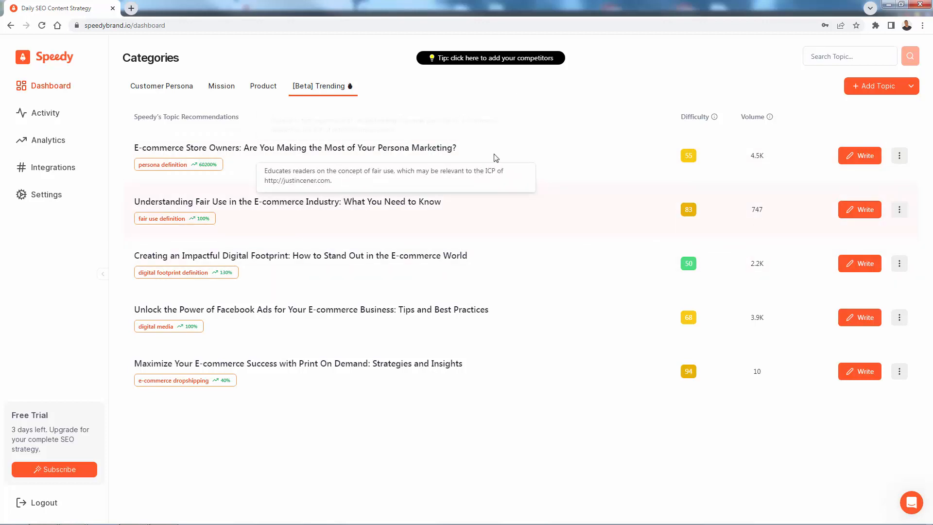
{"action": "mouse_move", "coordinate": [494, 157]}
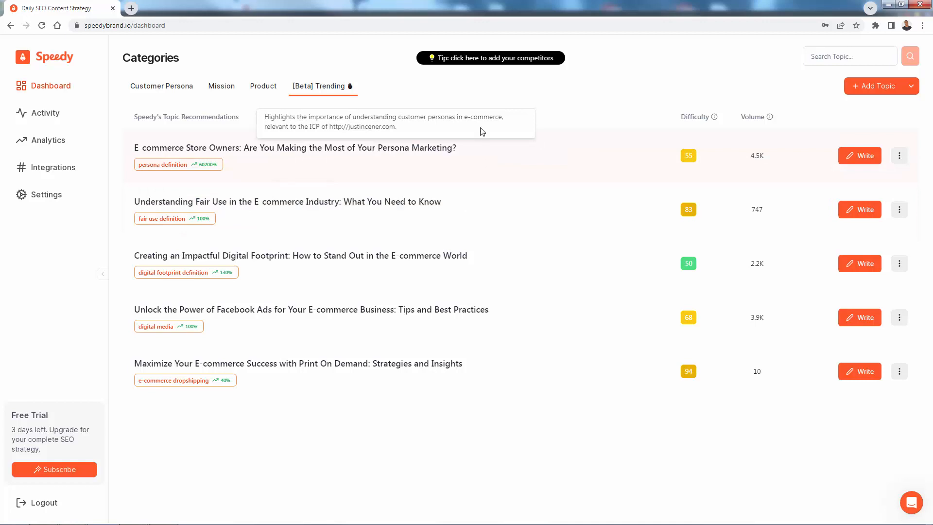
{"action": "mouse_move", "coordinate": [333, 226]}
{"action": "mouse_move", "coordinate": [168, 169]}
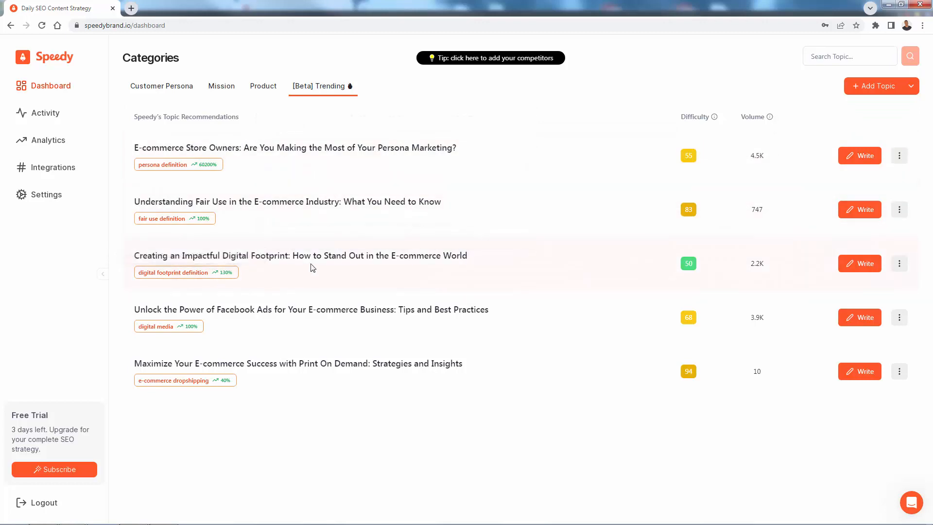
{"action": "mouse_move", "coordinate": [219, 281]}
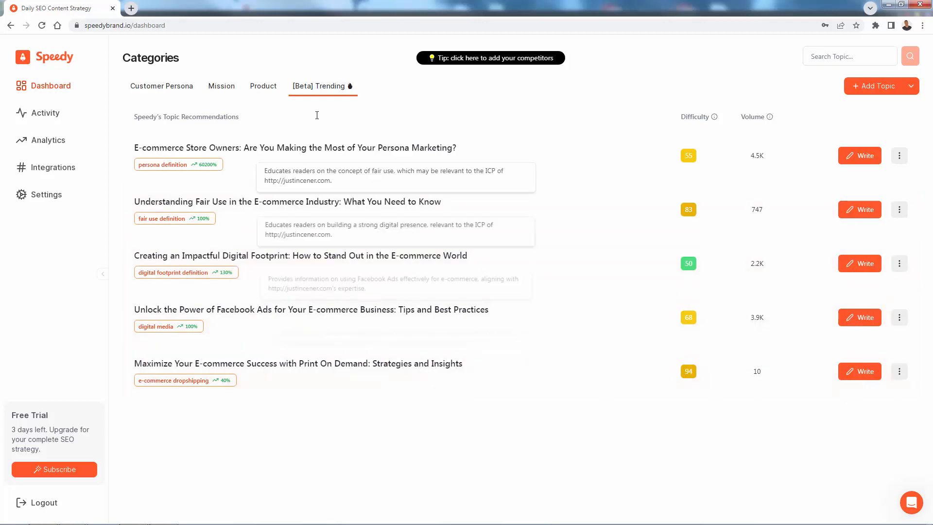
{"action": "left_click", "coordinate": [136, 86]}
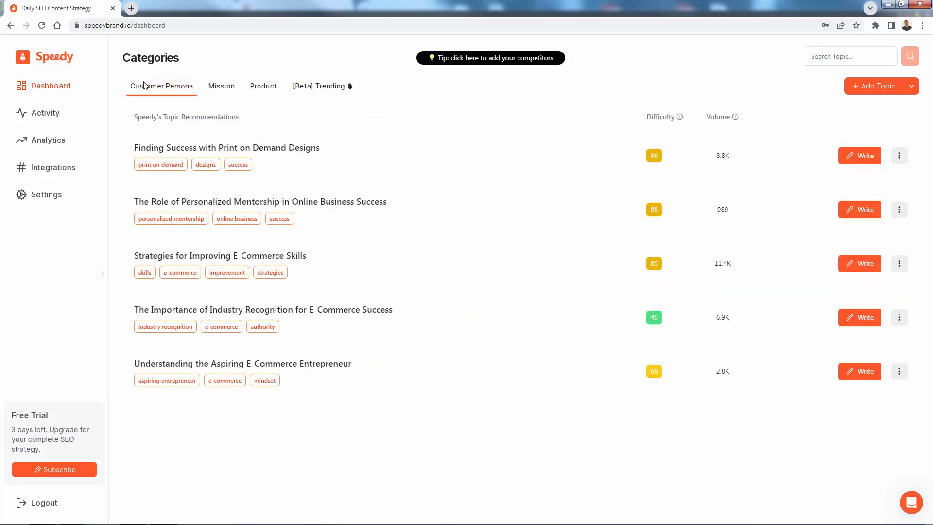
- Open the trending topic about creating an impactful digital footprint for writing, check its Facebook and Instagram formats, and return to the Blog format
{"action": "left_click", "coordinate": [327, 97]}
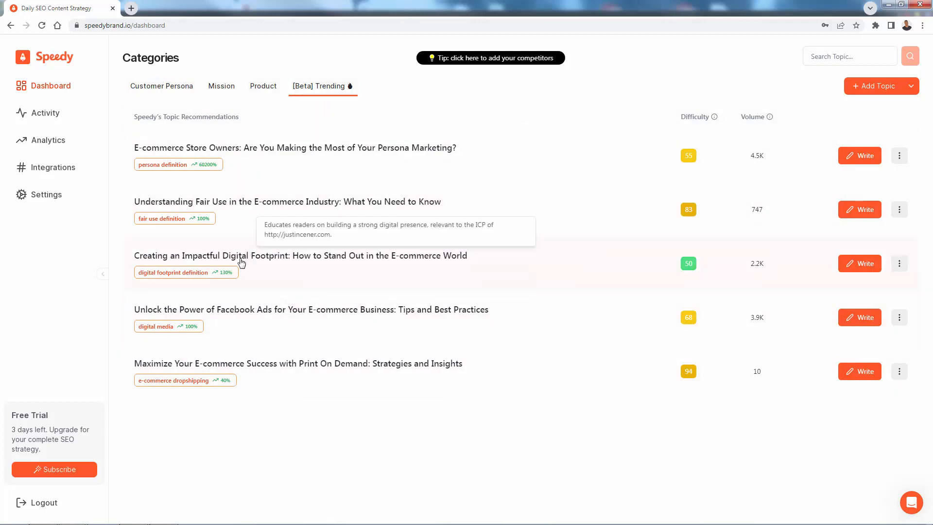
{"action": "left_click", "coordinate": [867, 269]}
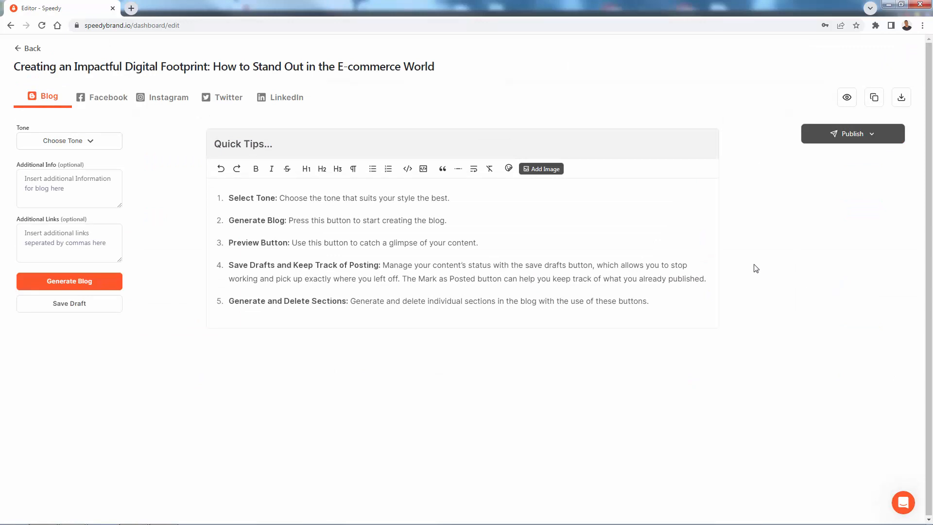
{"action": "left_click", "coordinate": [81, 101]}
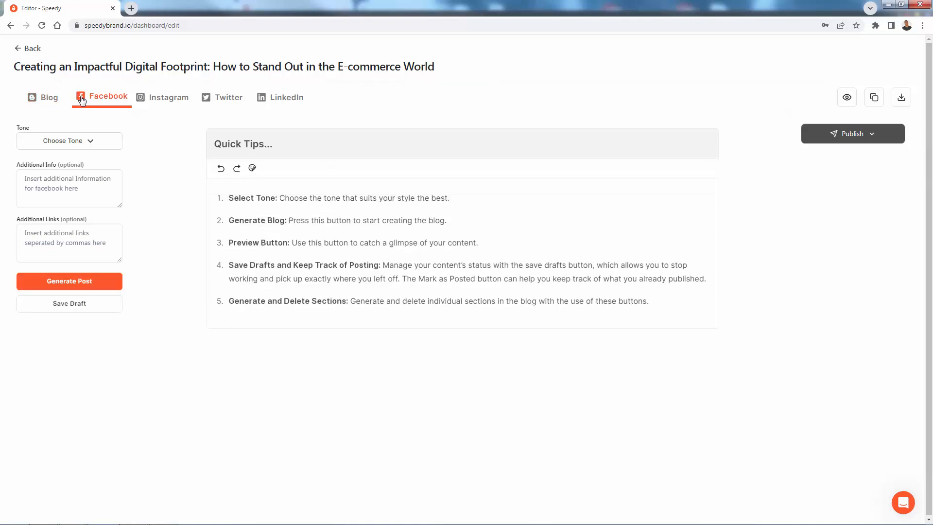
{"action": "left_click", "coordinate": [152, 97]}
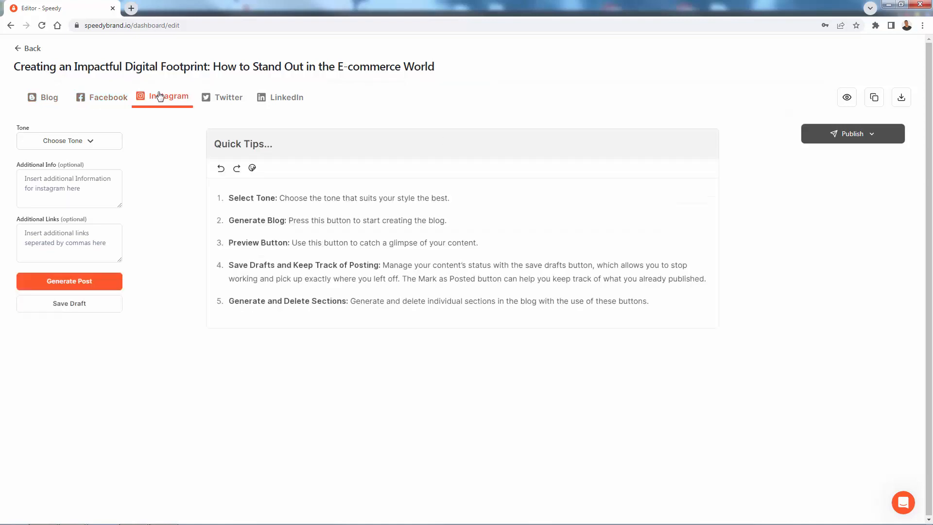
{"action": "left_click", "coordinate": [47, 98]}
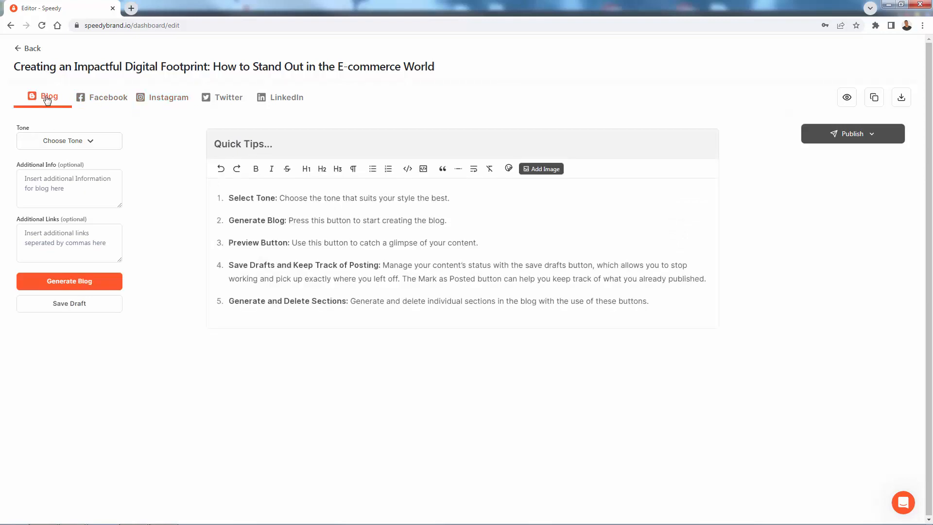
- Generate the blog post with the Insightful tone
{"action": "left_click", "coordinate": [50, 141]}
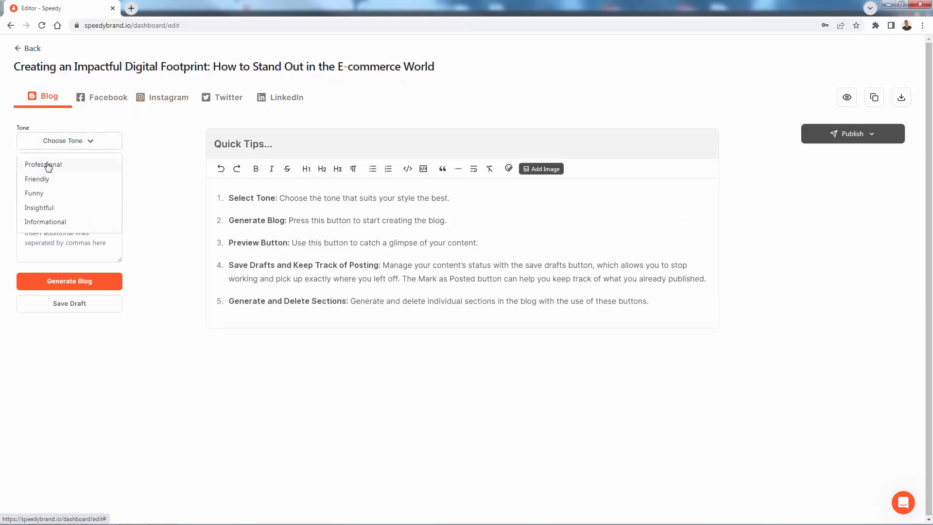
{"action": "left_click", "coordinate": [50, 208]}
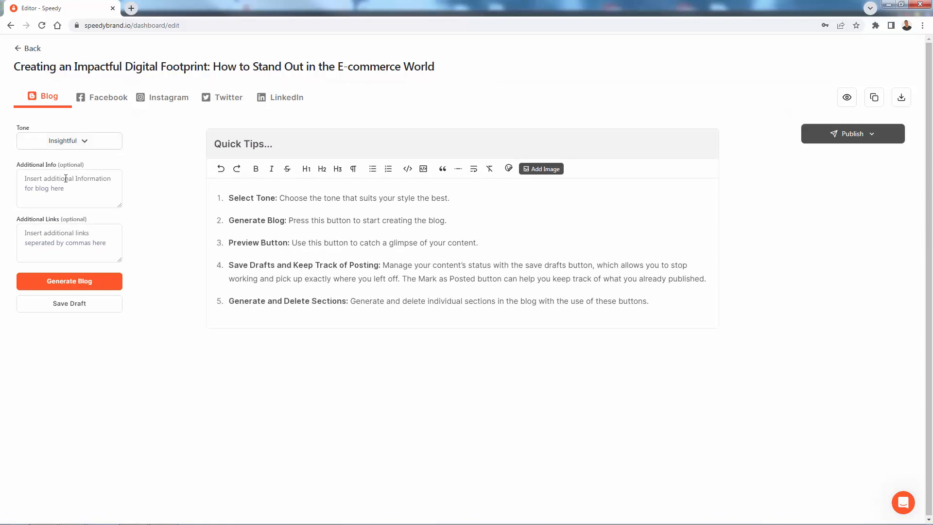
{"action": "left_click", "coordinate": [76, 285]}
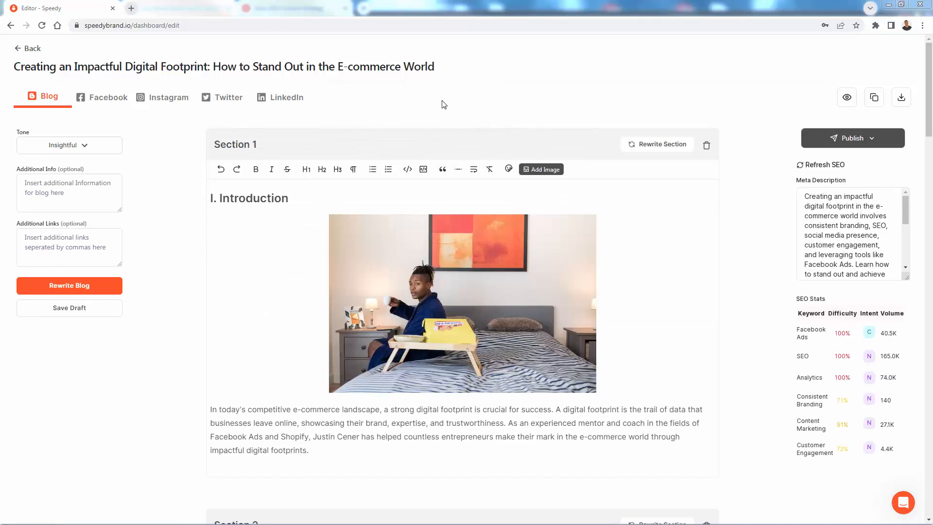
- Read through all sections of the generated blog post, from the introduction to the conclusion
{"action": "scroll", "coordinate": [383, 264], "scroll_direction": "down", "scroll_amount": 3}
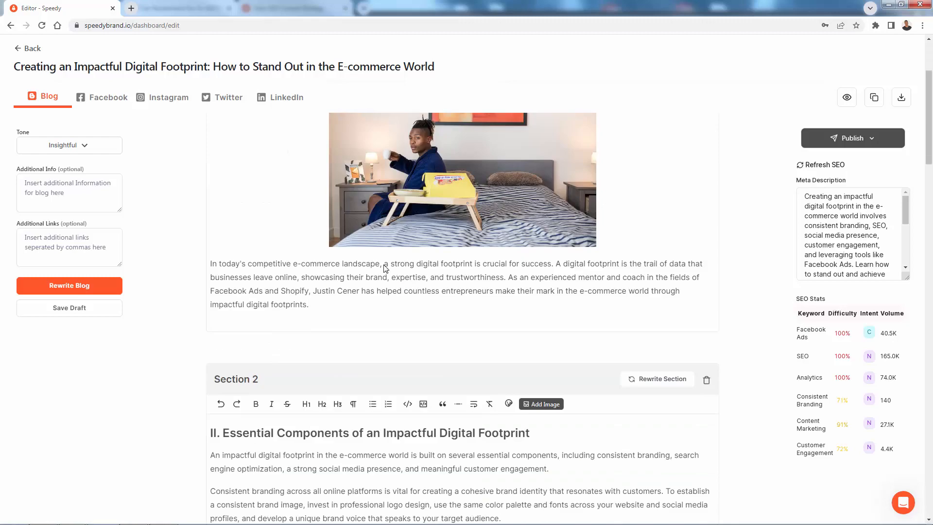
{"action": "scroll", "coordinate": [383, 265], "scroll_direction": "down", "scroll_amount": 6}
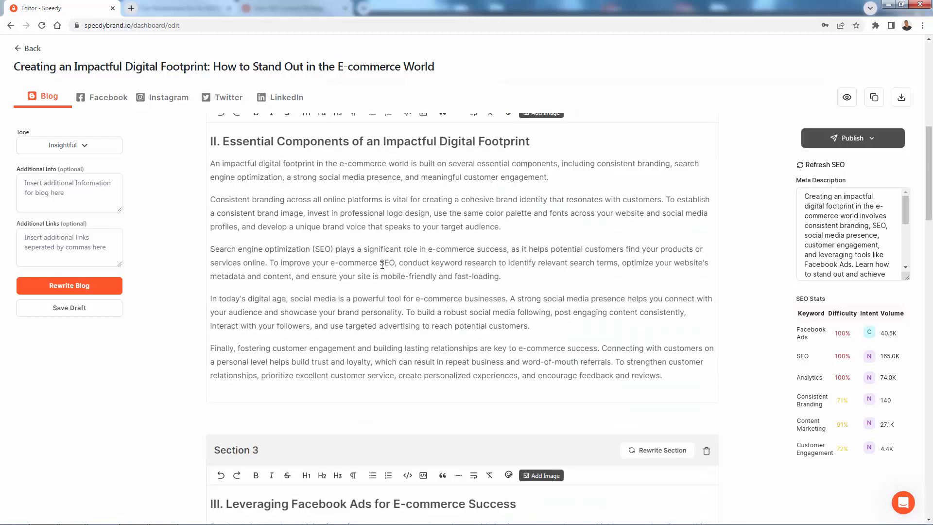
{"action": "scroll", "coordinate": [392, 276], "scroll_direction": "up", "scroll_amount": 2}
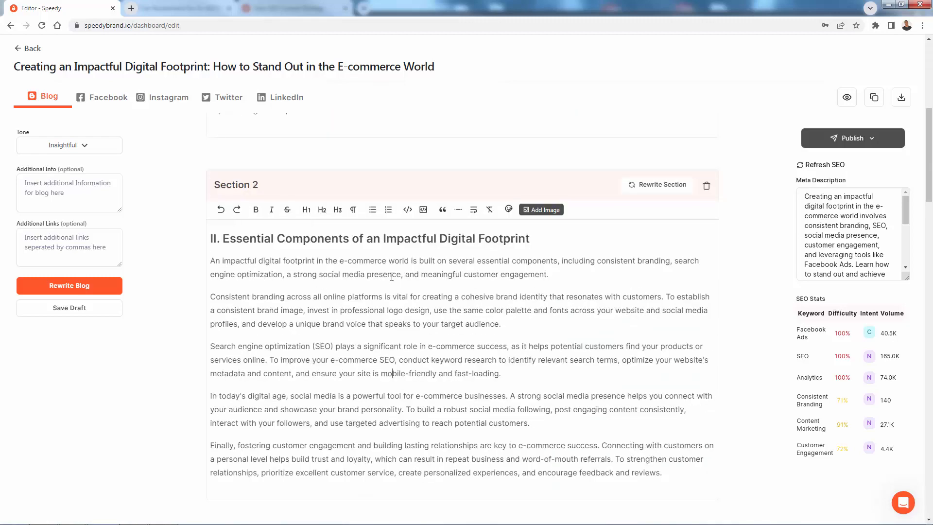
{"action": "scroll", "coordinate": [392, 276], "scroll_direction": "down", "scroll_amount": 2}
{"action": "scroll", "coordinate": [379, 272], "scroll_direction": "up", "scroll_amount": 2}
{"action": "scroll", "coordinate": [340, 310], "scroll_direction": "down", "scroll_amount": 8}
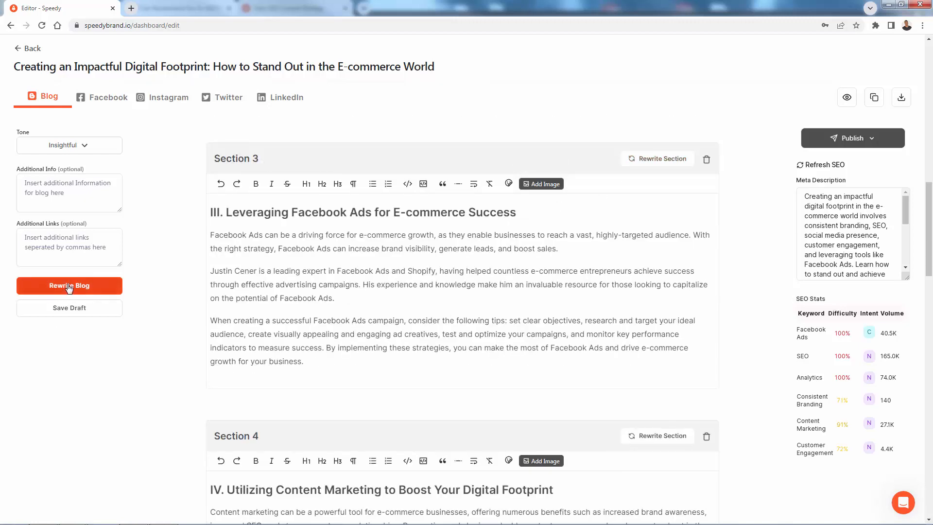
{"action": "scroll", "coordinate": [253, 280], "scroll_direction": "down", "scroll_amount": 20}
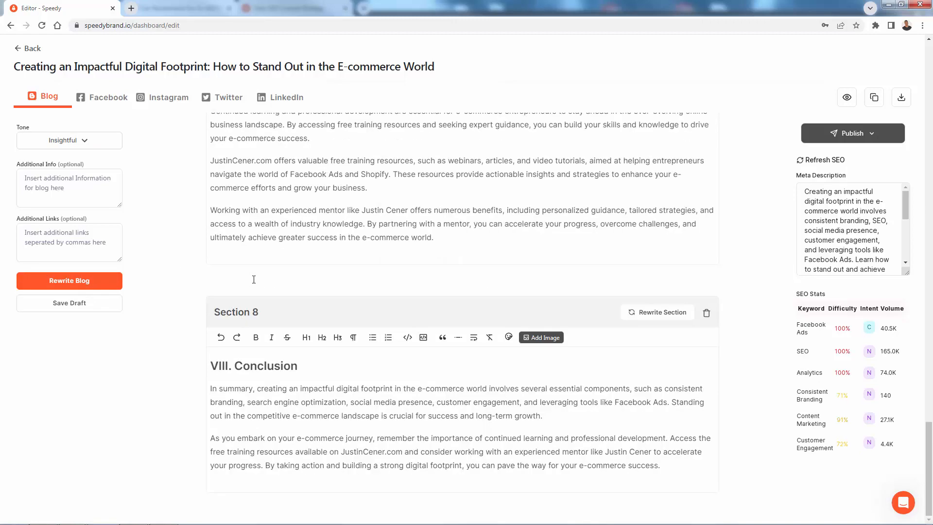
{"action": "scroll", "coordinate": [253, 280], "scroll_direction": "up", "scroll_amount": 20}
{"action": "scroll", "coordinate": [235, 288], "scroll_direction": "up", "scroll_amount": 10}
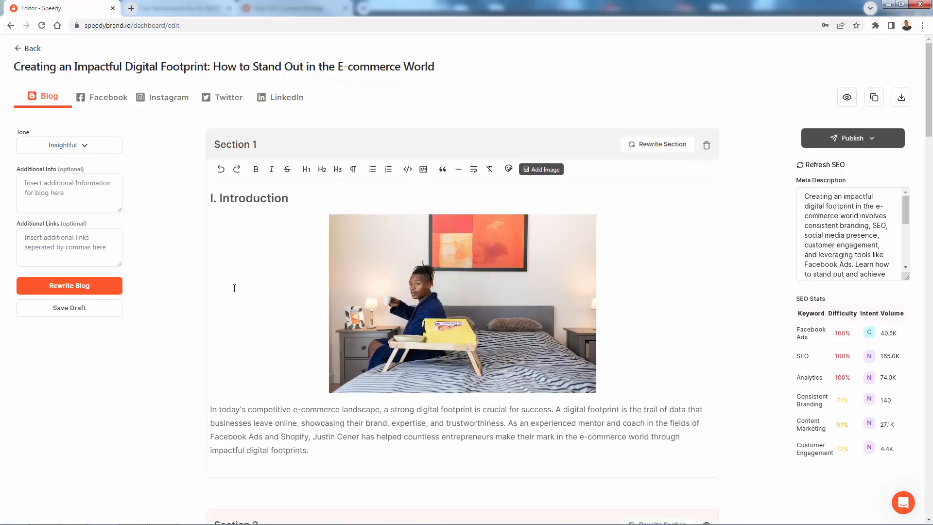
- Show the available publishing destinations for the blog post
{"action": "left_click", "coordinate": [870, 140]}
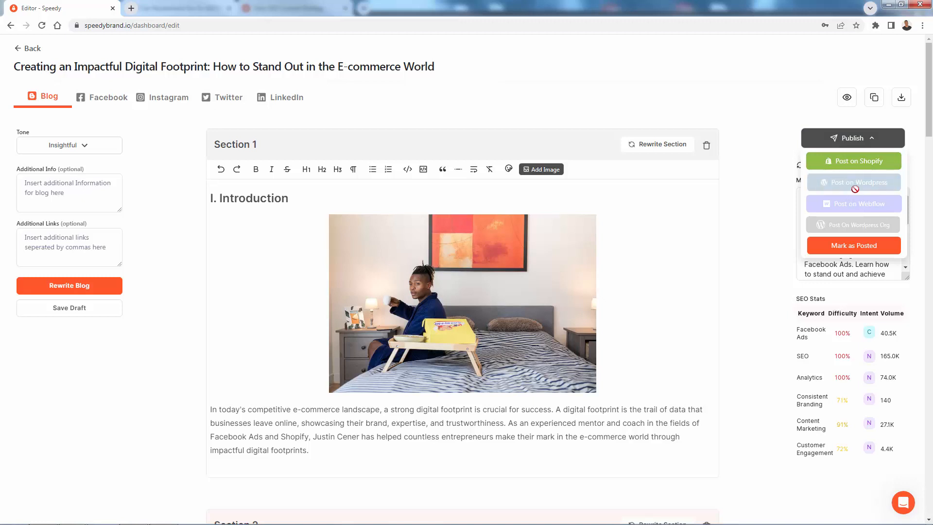
{"action": "mouse_move", "coordinate": [855, 189]}
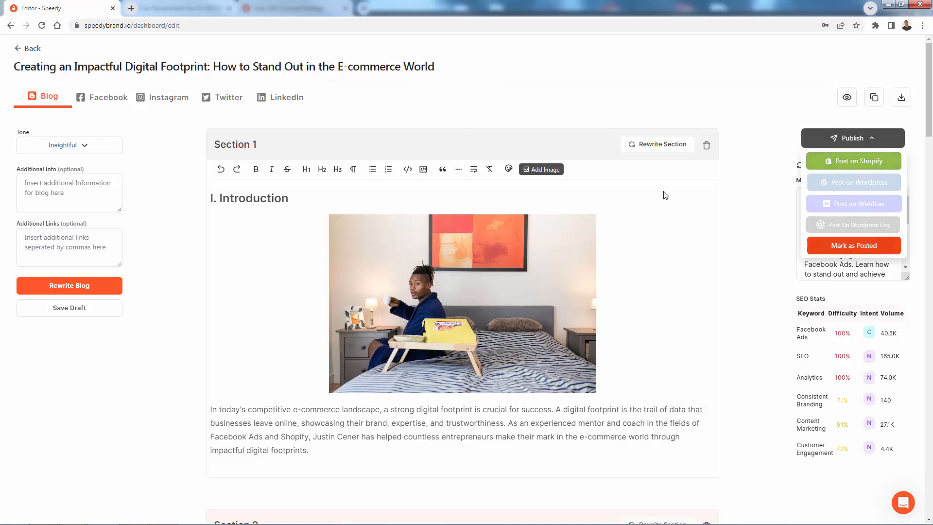
- Generate the Facebook post for the topic with the Professional tone and read through its text
{"action": "left_click", "coordinate": [506, 107]}
{"action": "left_click", "coordinate": [95, 105]}
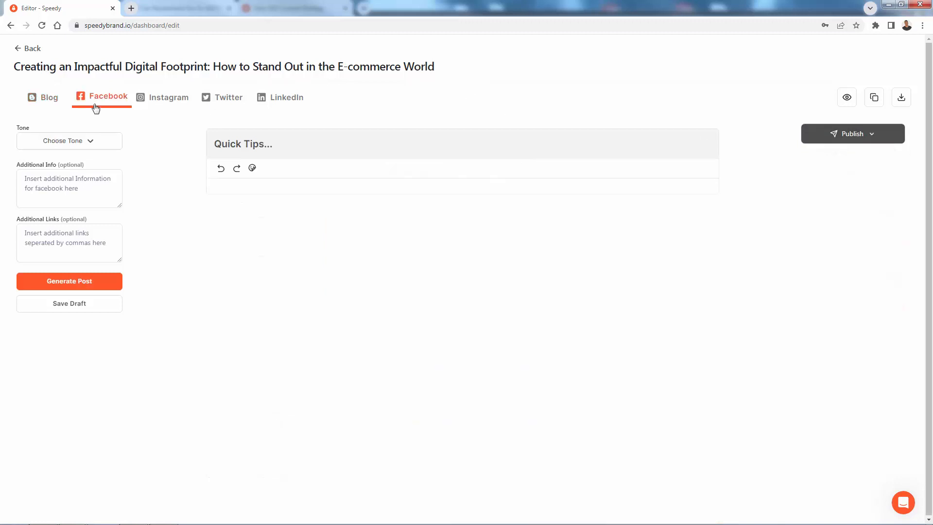
{"action": "left_click", "coordinate": [86, 145]}
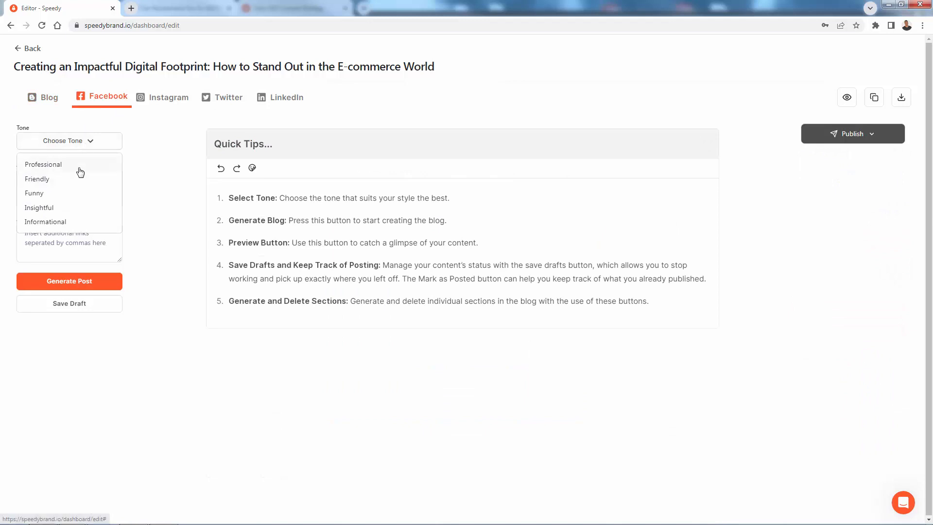
{"action": "left_click", "coordinate": [78, 165]}
{"action": "left_click", "coordinate": [70, 282]}
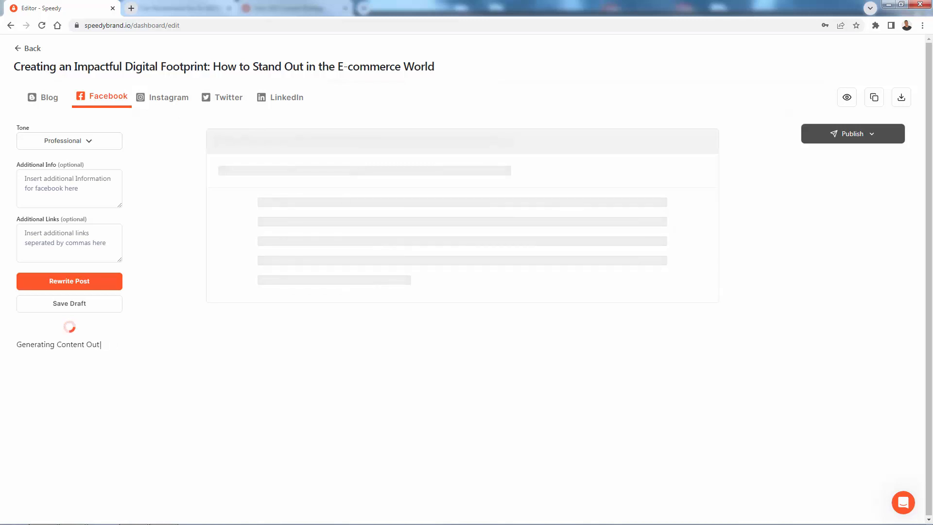
{"action": "left_click_drag", "start_coordinate": [262, 302], "coordinate": [375, 350]}
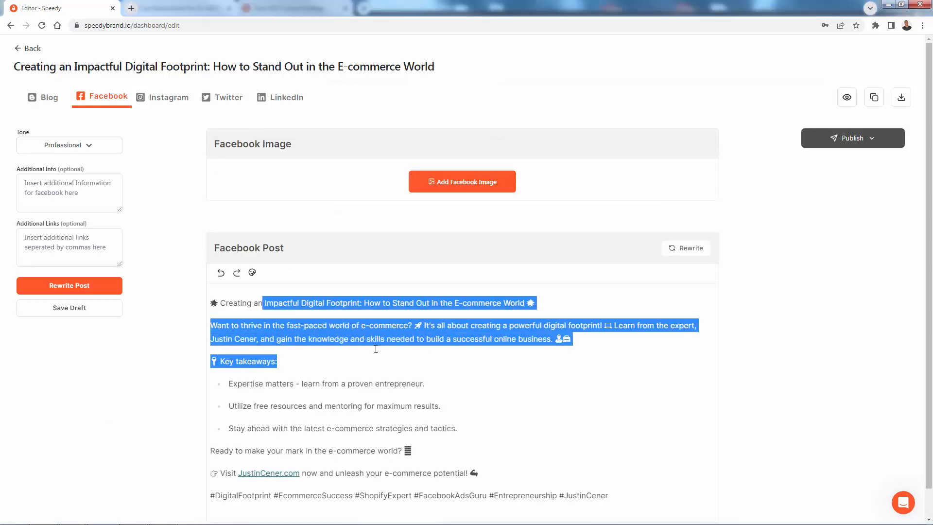
{"action": "left_click", "coordinate": [375, 367]}
{"action": "scroll", "coordinate": [374, 372], "scroll_direction": "down", "scroll_amount": 1}
{"action": "scroll", "coordinate": [374, 372], "scroll_direction": "up", "scroll_amount": 1}
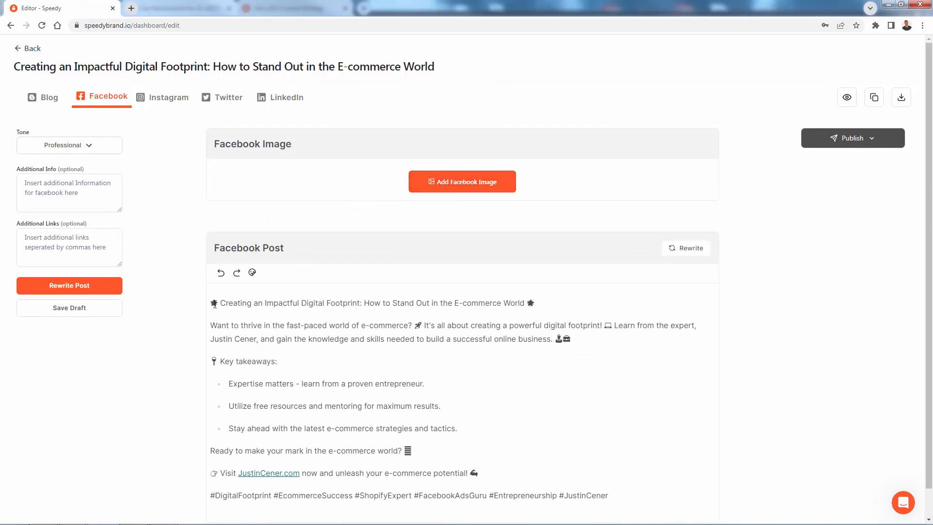
- Search for "ecommerce" images, add the E Commerce street sign picture to the Facebook post, and save the draft
{"action": "left_click", "coordinate": [443, 185]}
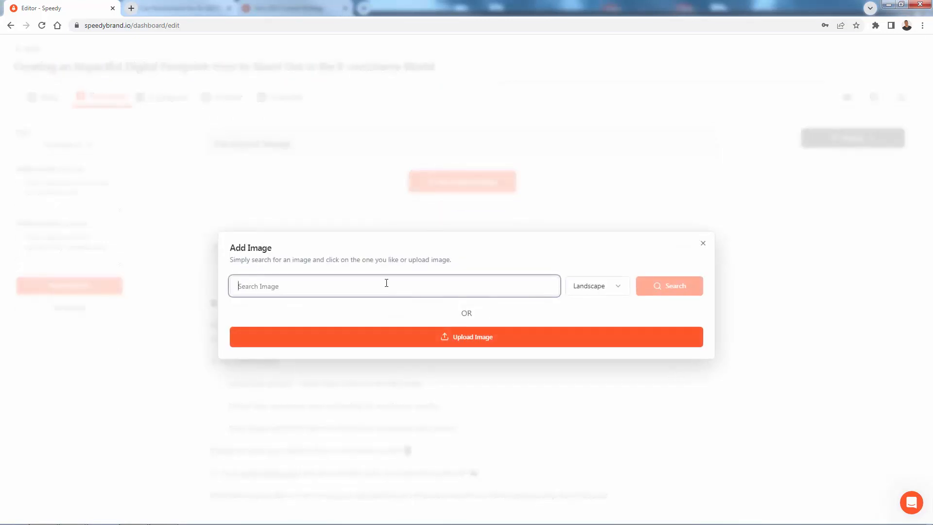
{"action": "type", "text": "ecommerce"}
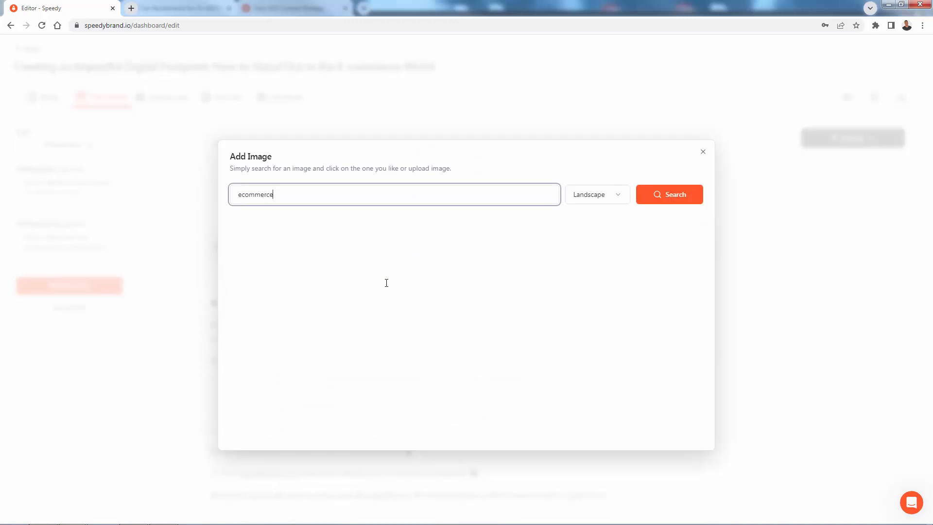
{"action": "double_click", "coordinate": [374, 187]}
{"action": "key", "text": "Return"}
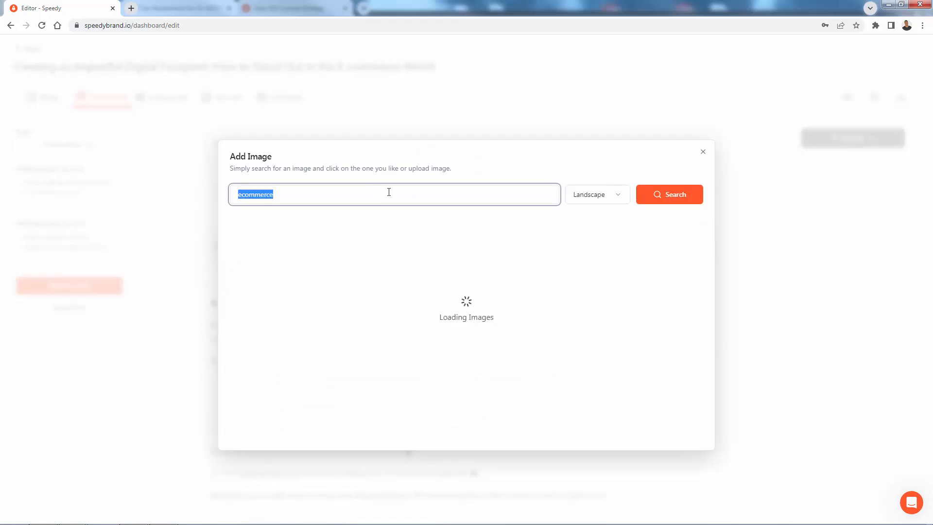
{"action": "left_click", "coordinate": [377, 267]}
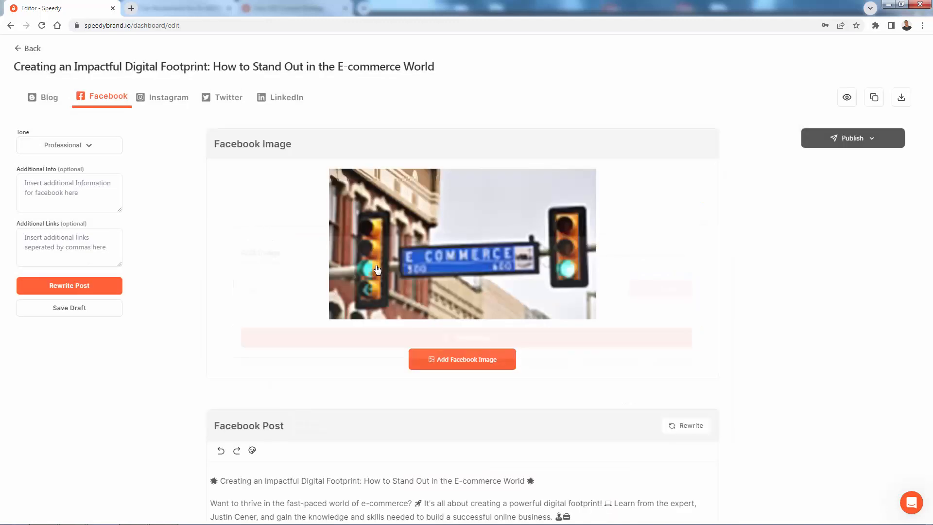
{"action": "left_click", "coordinate": [869, 141]}
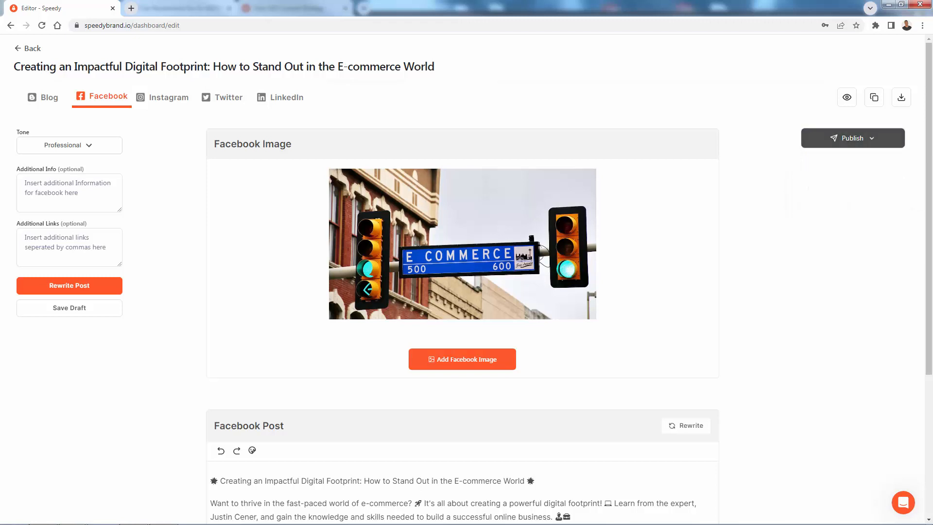
{"action": "left_click", "coordinate": [71, 313]}
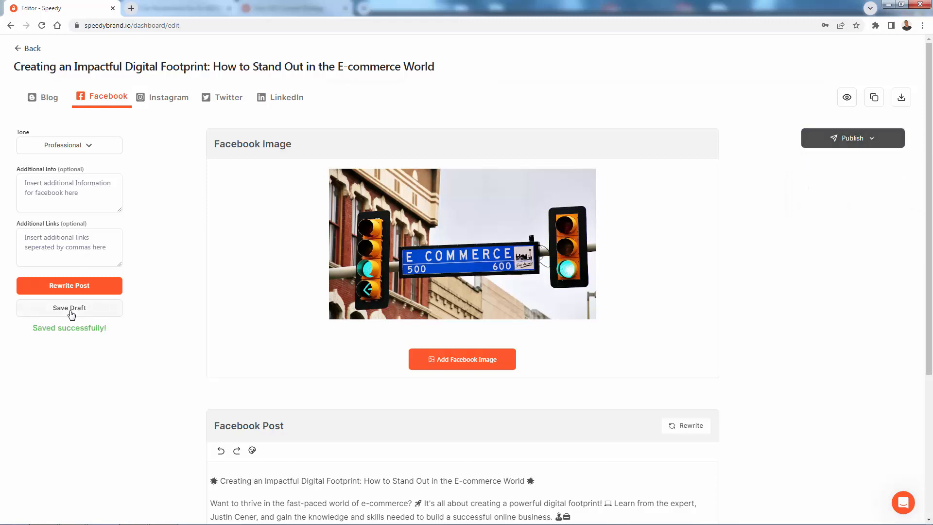
- Try to connect a Facebook page from the Speedy integrations and return to the integrations overview
{"action": "left_click", "coordinate": [40, 54]}
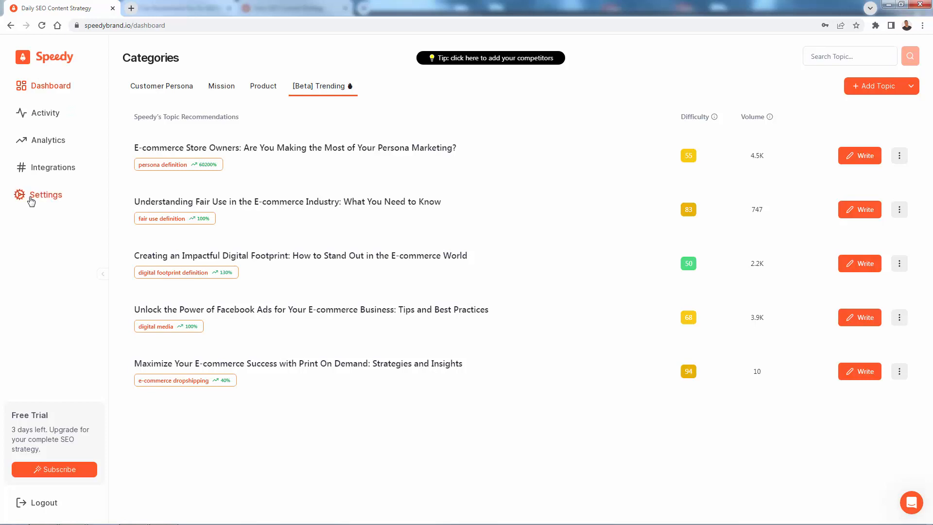
{"action": "left_click", "coordinate": [37, 167]}
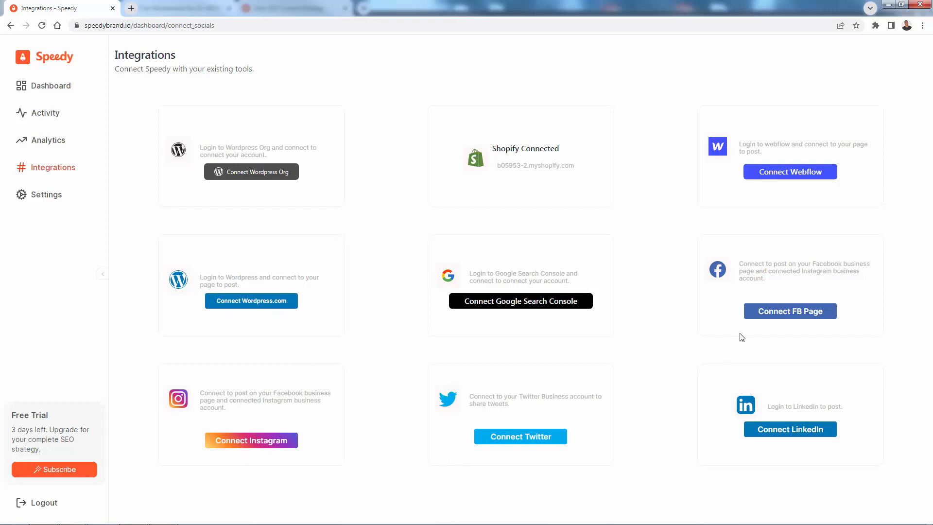
{"action": "left_click", "coordinate": [767, 313]}
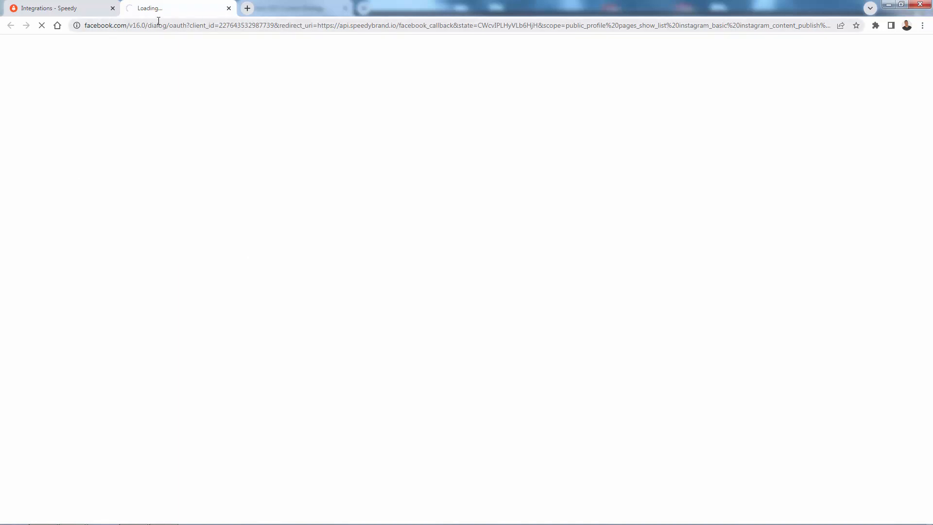
{"action": "left_click", "coordinate": [73, 9]}
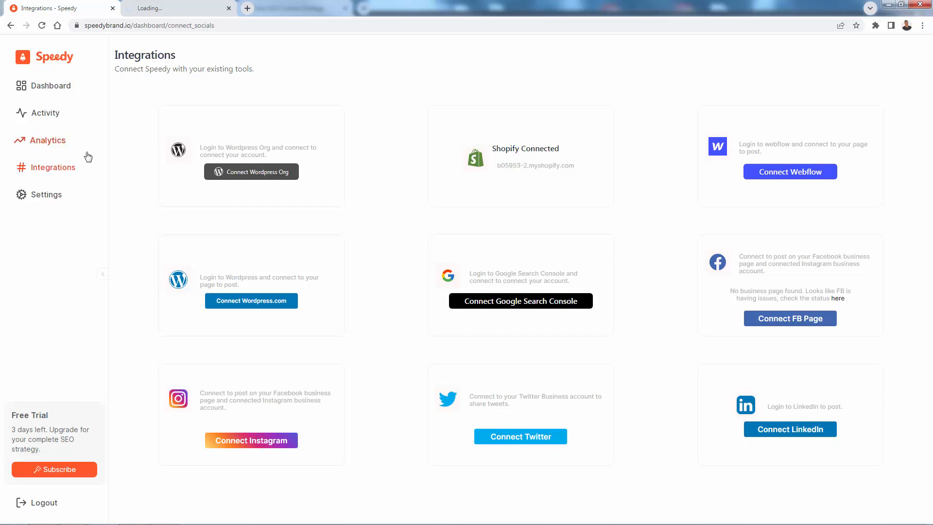
- Reopen the digital footprint blog post from the activity history and check its publishing destinations
{"action": "left_click", "coordinate": [45, 114]}
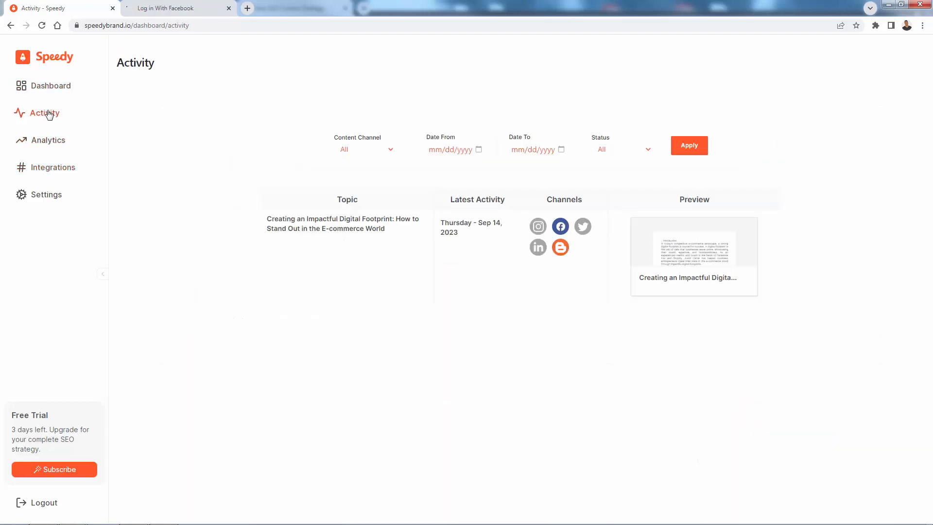
{"action": "left_click", "coordinate": [687, 280]}
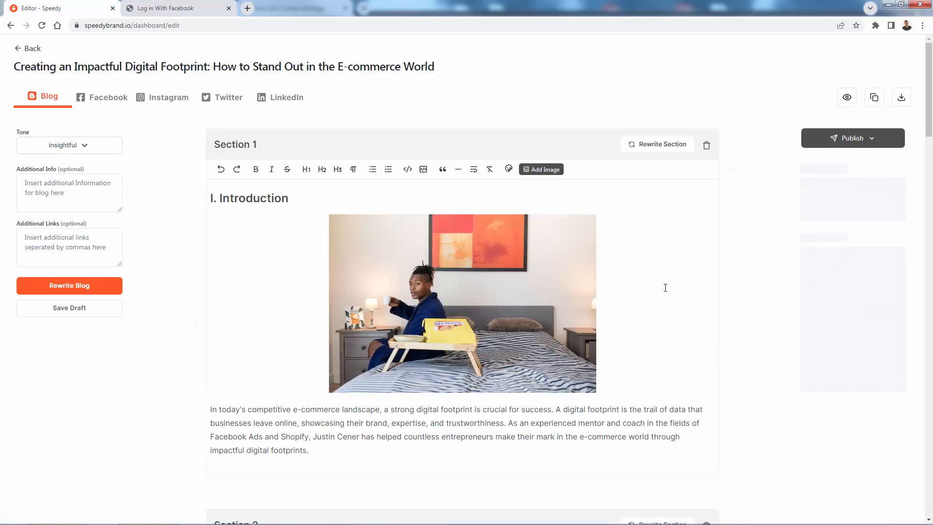
{"action": "left_click", "coordinate": [864, 138]}
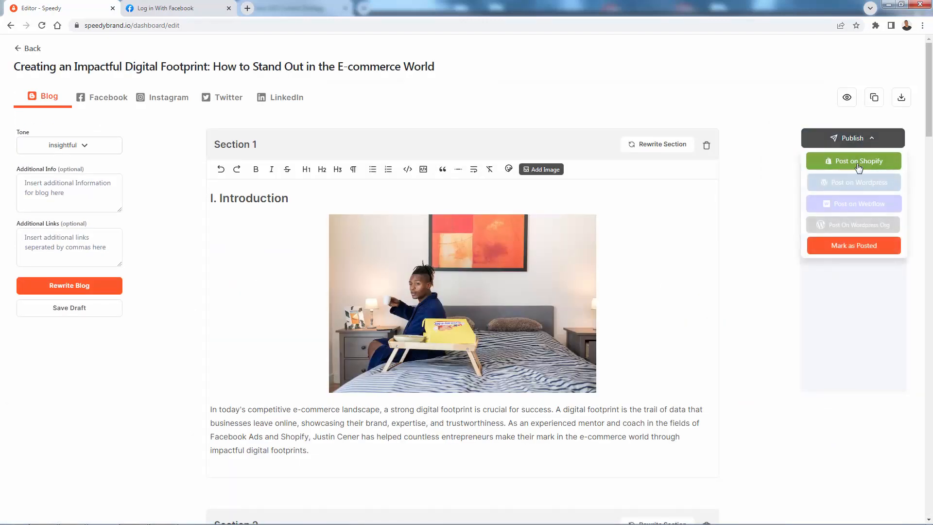
{"action": "left_click", "coordinate": [735, 287]}
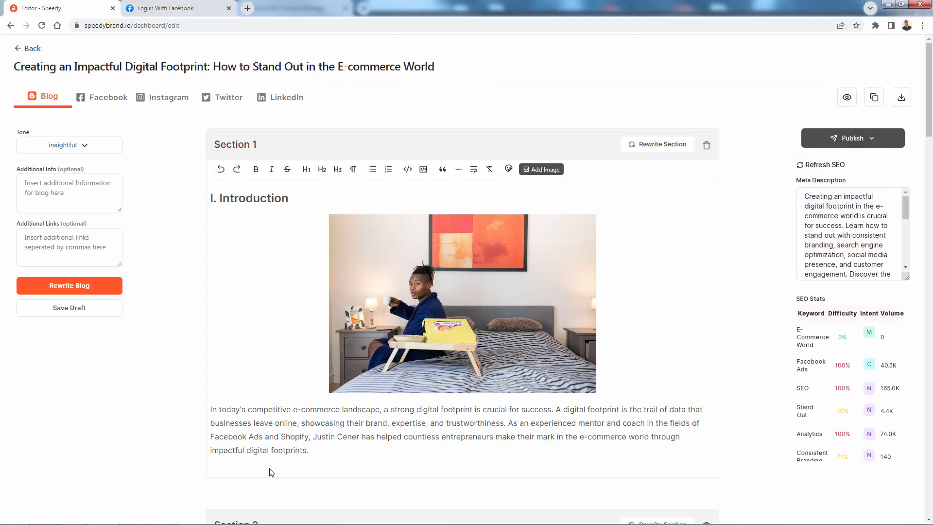
- Review the blog post's introduction and Section 2 text along with the keyword difficulty and volume in its SEO stats
{"action": "left_click_drag", "start_coordinate": [248, 409], "coordinate": [312, 424]}
{"action": "left_click", "coordinate": [313, 426]}
{"action": "scroll", "coordinate": [310, 425], "scroll_direction": "down", "scroll_amount": 10}
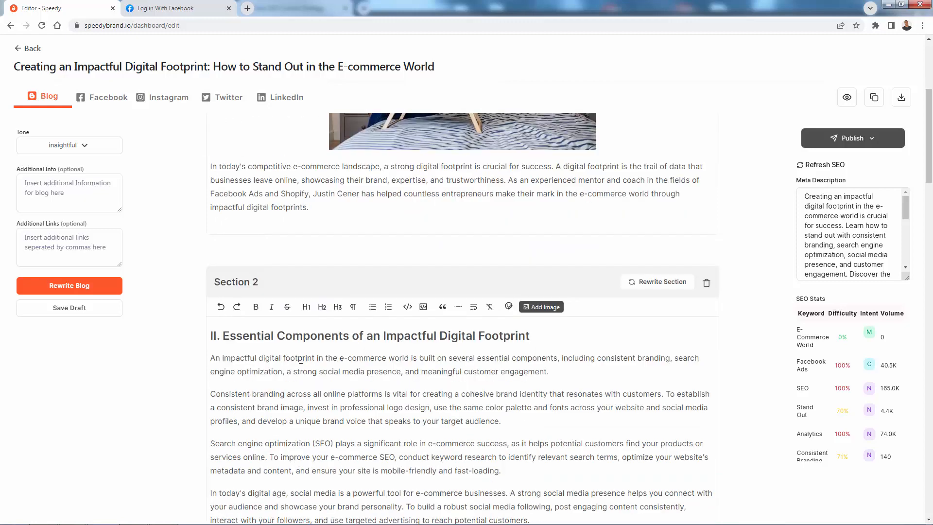
{"action": "left_click_drag", "start_coordinate": [275, 215], "coordinate": [288, 250]}
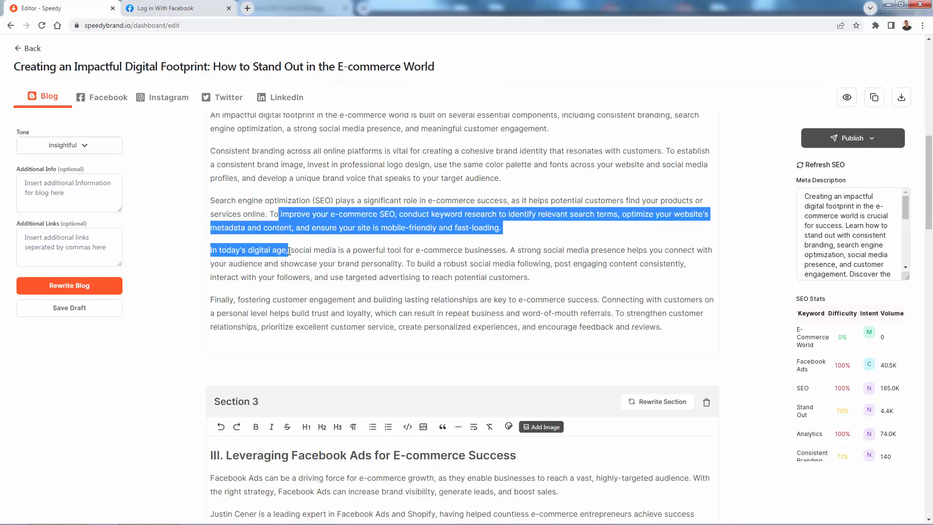
{"action": "left_click", "coordinate": [289, 250]}
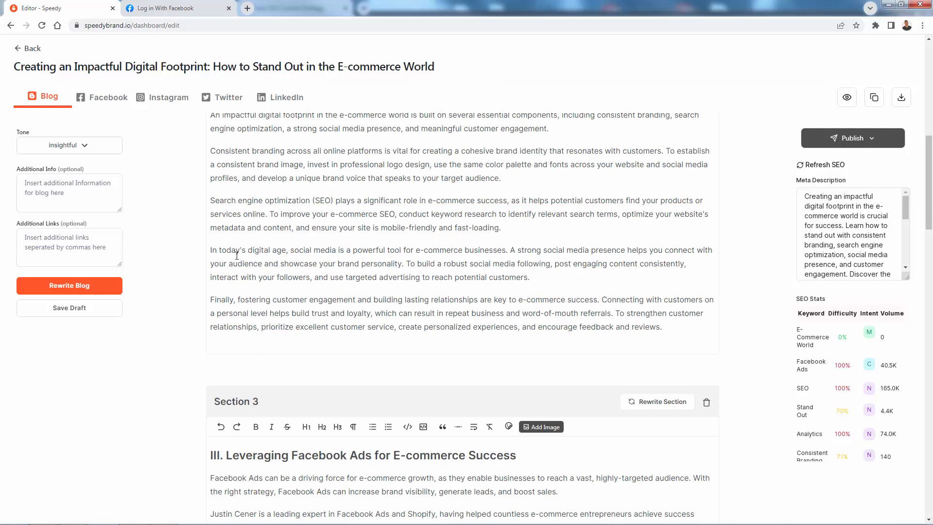
{"action": "scroll", "coordinate": [838, 373], "scroll_direction": "down", "scroll_amount": 5}
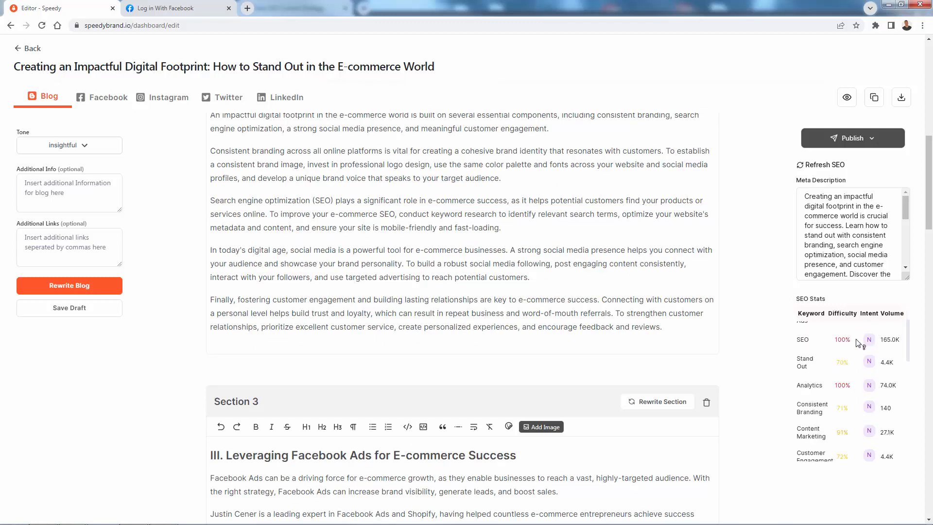
{"action": "scroll", "coordinate": [838, 374], "scroll_direction": "up", "scroll_amount": 5}
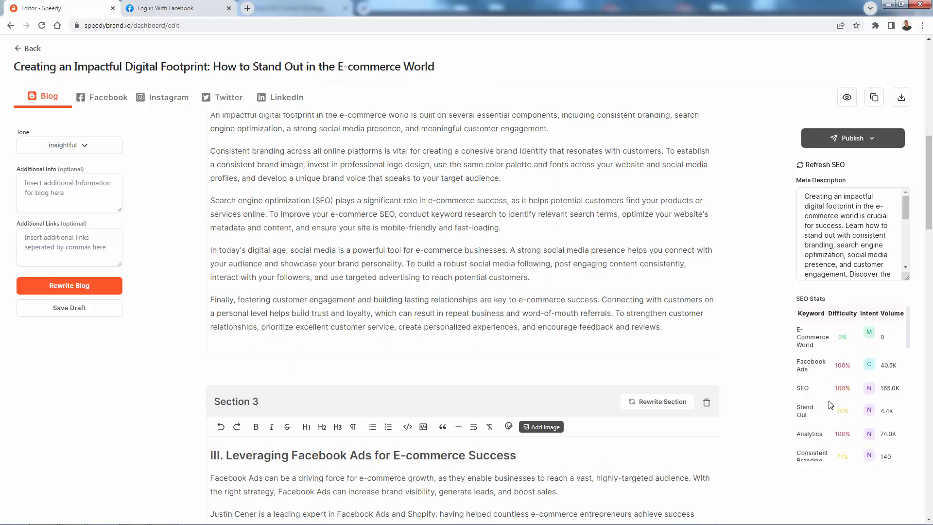
{"action": "left_click_drag", "start_coordinate": [298, 250], "coordinate": [357, 299]}
{"action": "left_click_drag", "start_coordinate": [439, 350], "coordinate": [440, 350]}
{"action": "left_click", "coordinate": [366, 280]}
- Return to the dashboard, view the Mission topic recommendations, and check the options for adding topics
{"action": "left_click", "coordinate": [39, 57]}
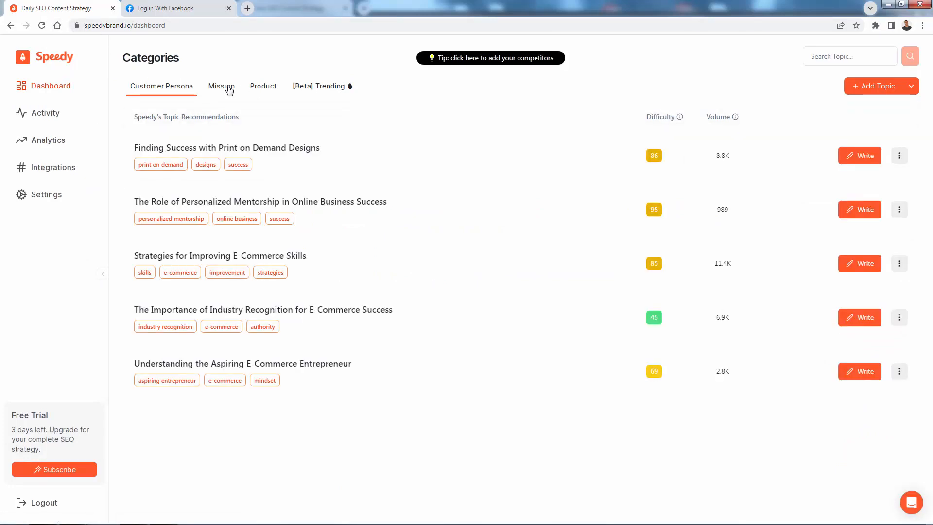
{"action": "left_click", "coordinate": [219, 89]}
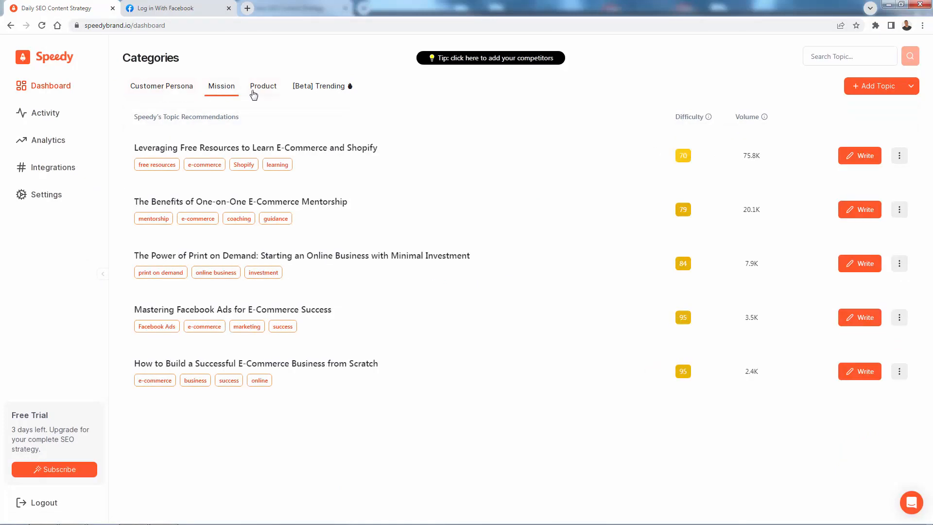
{"action": "left_click", "coordinate": [911, 88]}
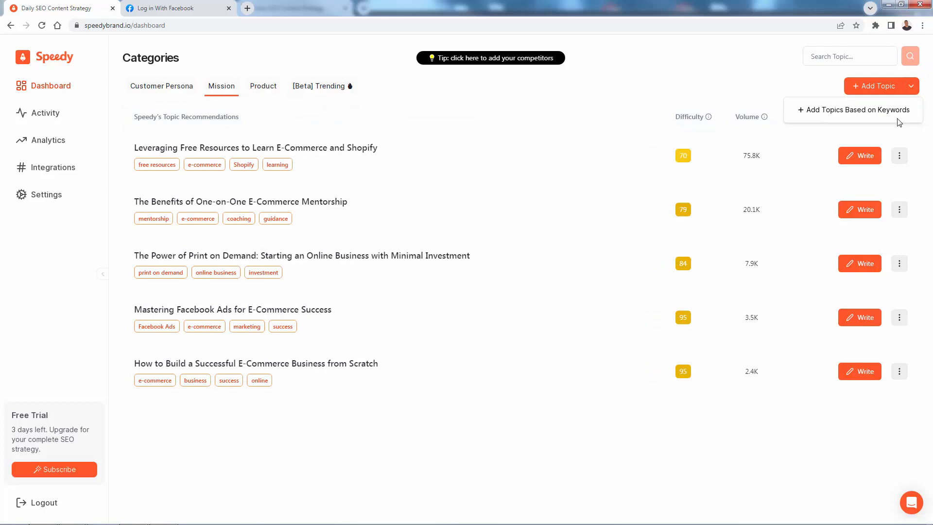
{"action": "left_click", "coordinate": [502, 94]}
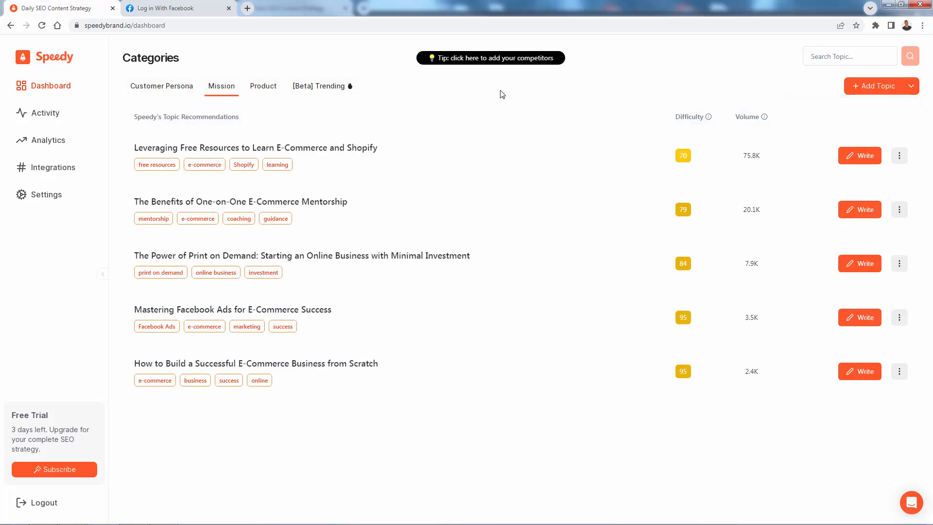
- Examine the Google Search Console information on the Analytics page and revisit the integrations
{"action": "left_click", "coordinate": [38, 142]}
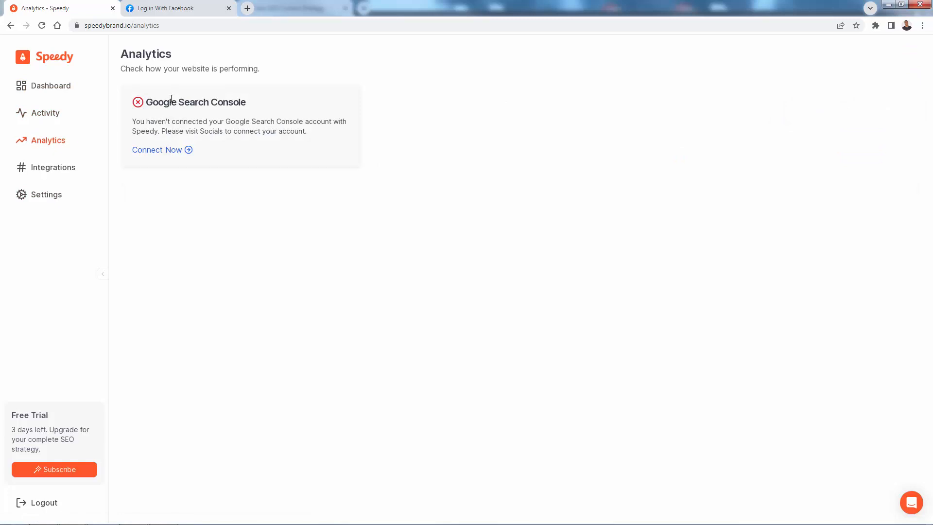
{"action": "left_click_drag", "start_coordinate": [168, 102], "coordinate": [294, 119]}
{"action": "left_click", "coordinate": [293, 118]}
{"action": "left_click", "coordinate": [58, 168]}
- Add shopify.com as a competitor in the account settings
{"action": "left_click", "coordinate": [54, 196]}
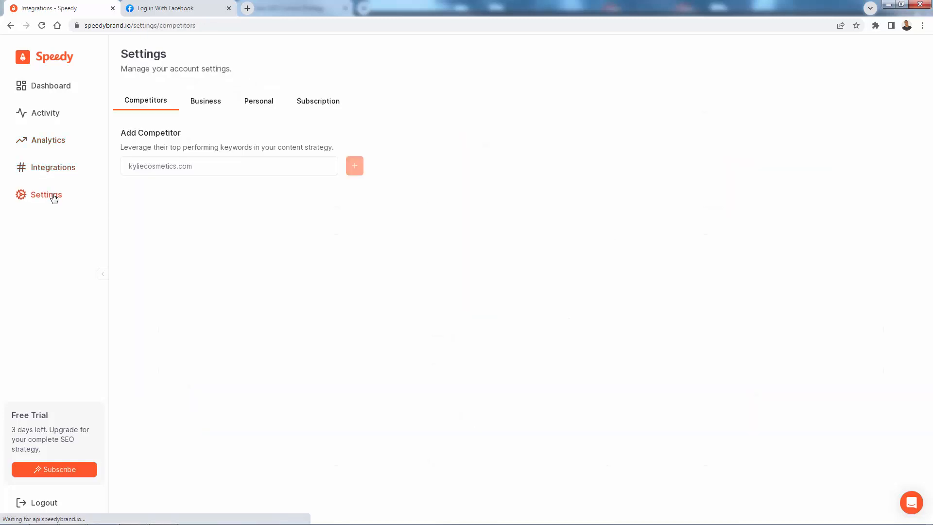
{"action": "left_click", "coordinate": [164, 161]}
{"action": "type", "text": "shopify.com"}
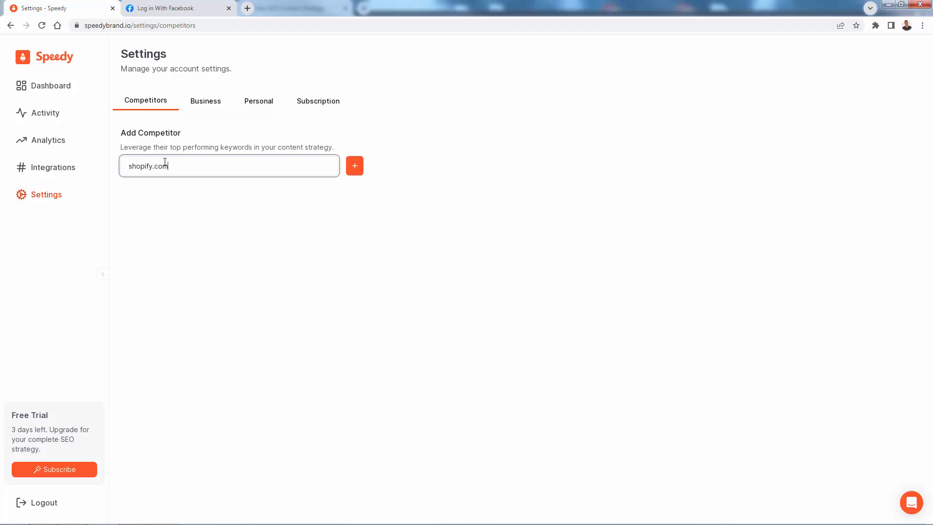
{"action": "left_click", "coordinate": [354, 171]}
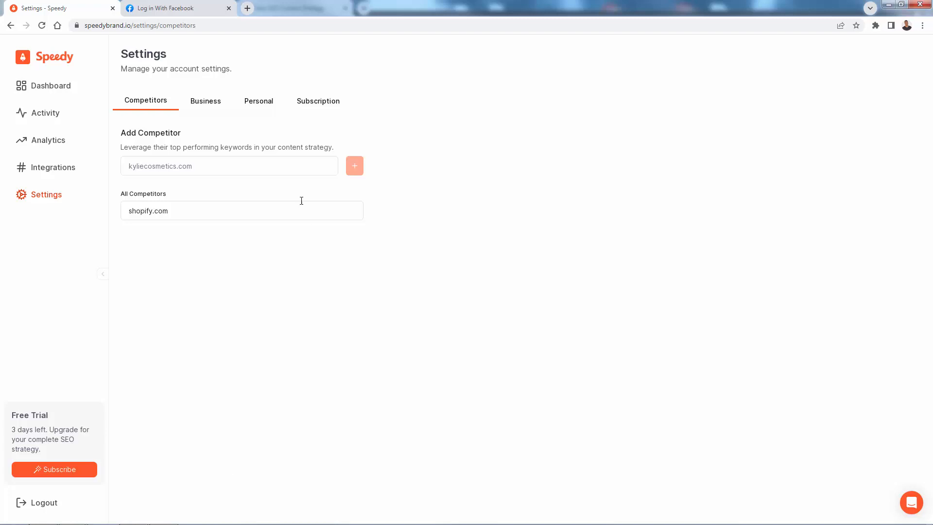
- Open the subscription settings and return to the dashboard's topic recommendations
{"action": "mouse_move", "coordinate": [208, 217]}
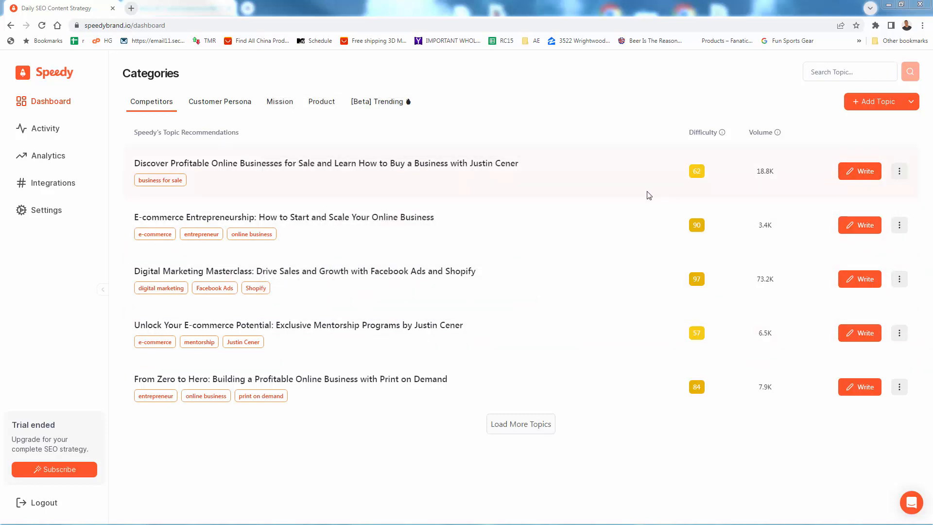
{"action": "mouse_move", "coordinate": [162, 169]}
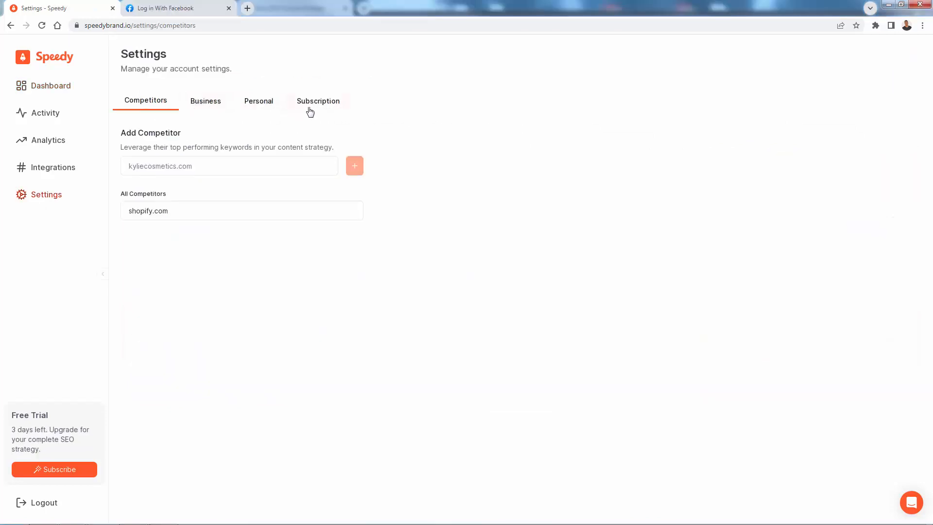
{"action": "left_click", "coordinate": [350, 112]}
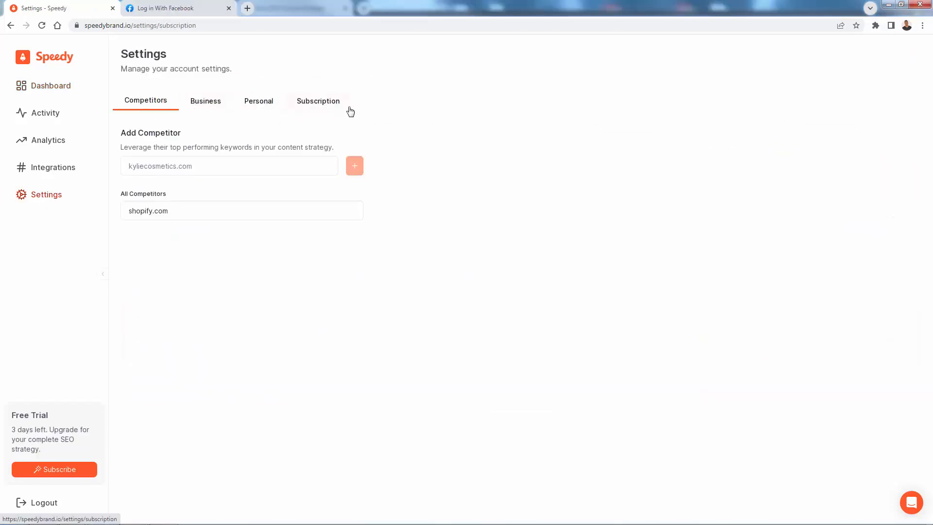
{"action": "left_click", "coordinate": [59, 97]}
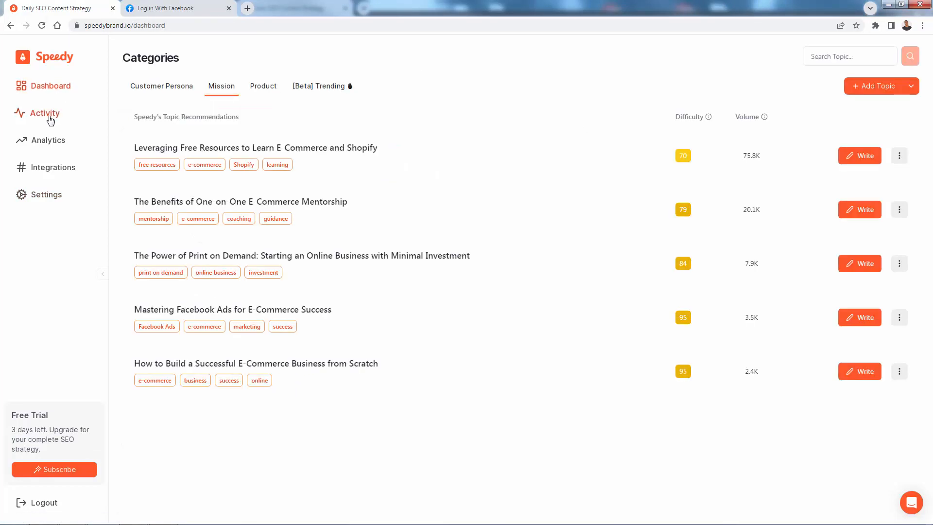